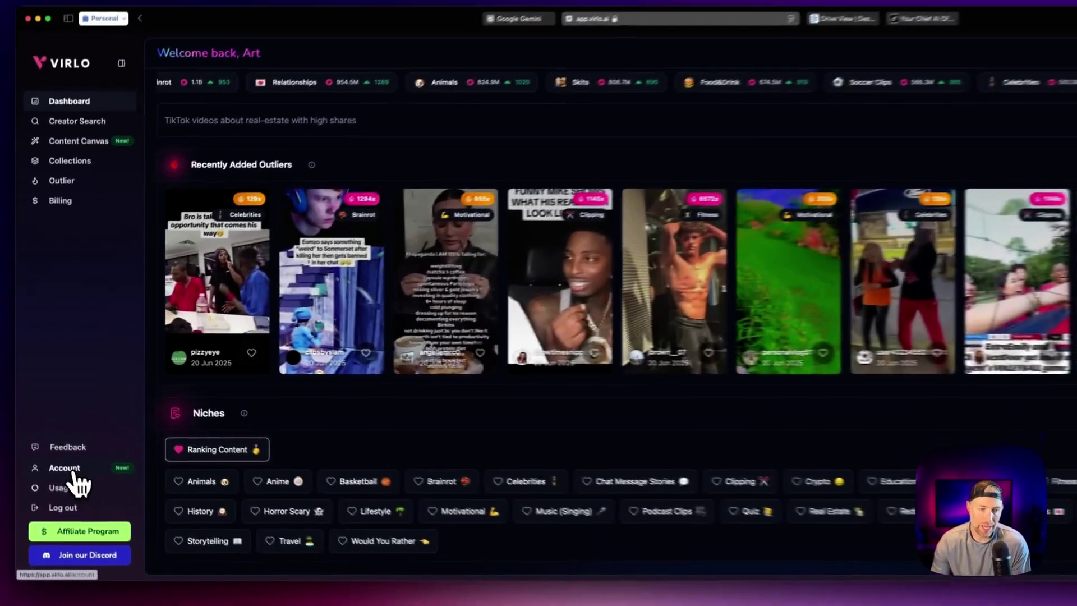
Step: View the account connection options for YouTube and TikTok and return to the dashboard
click(53, 432)
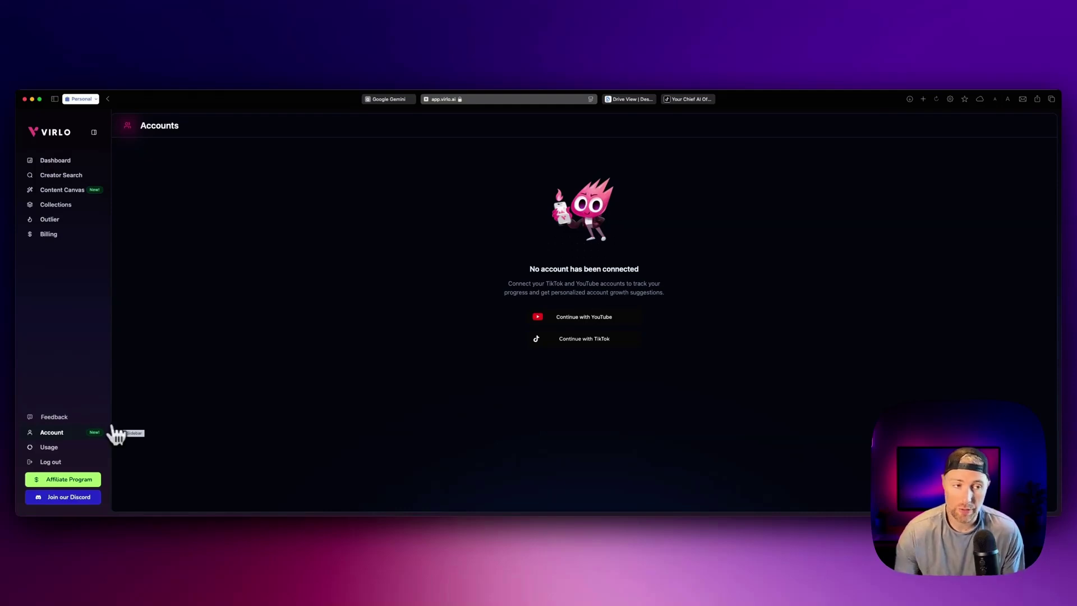
click(73, 161)
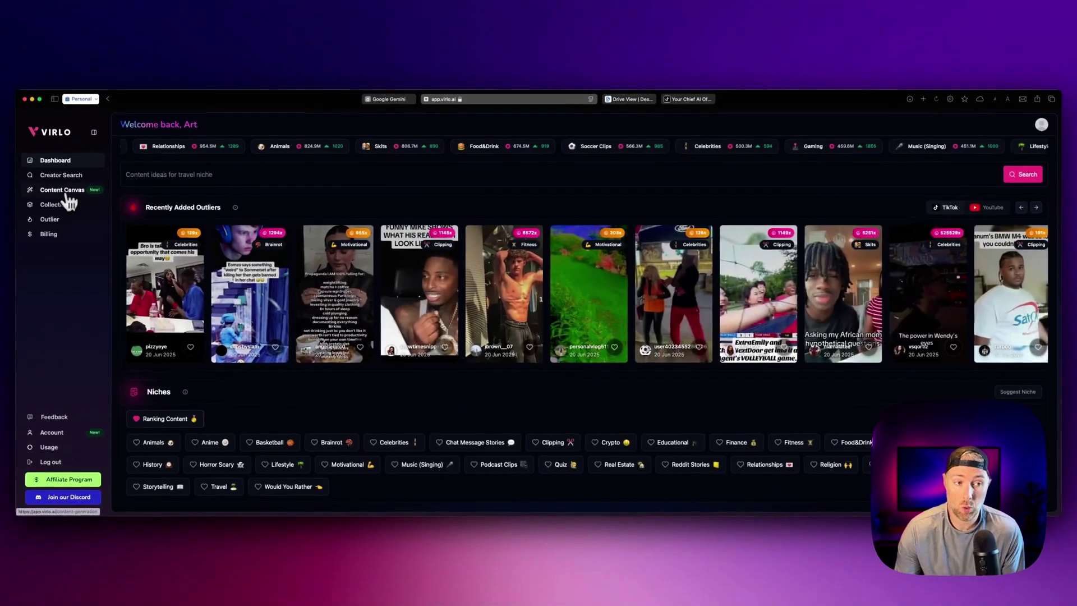
Step: Create a new content canvas from the Blank Canvas template after browsing the available templates
click(78, 159)
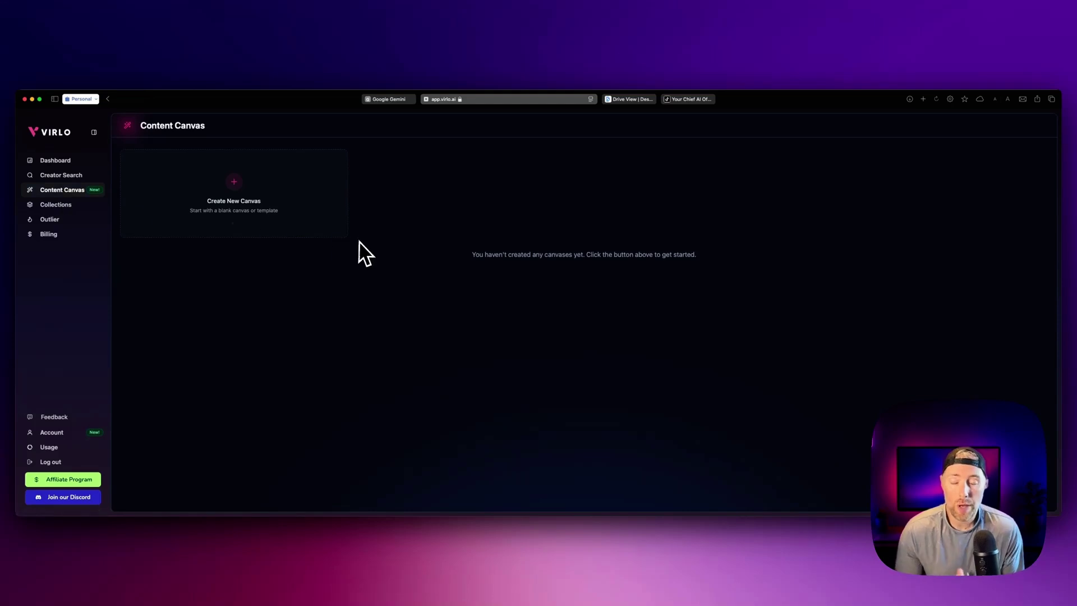
click(234, 194)
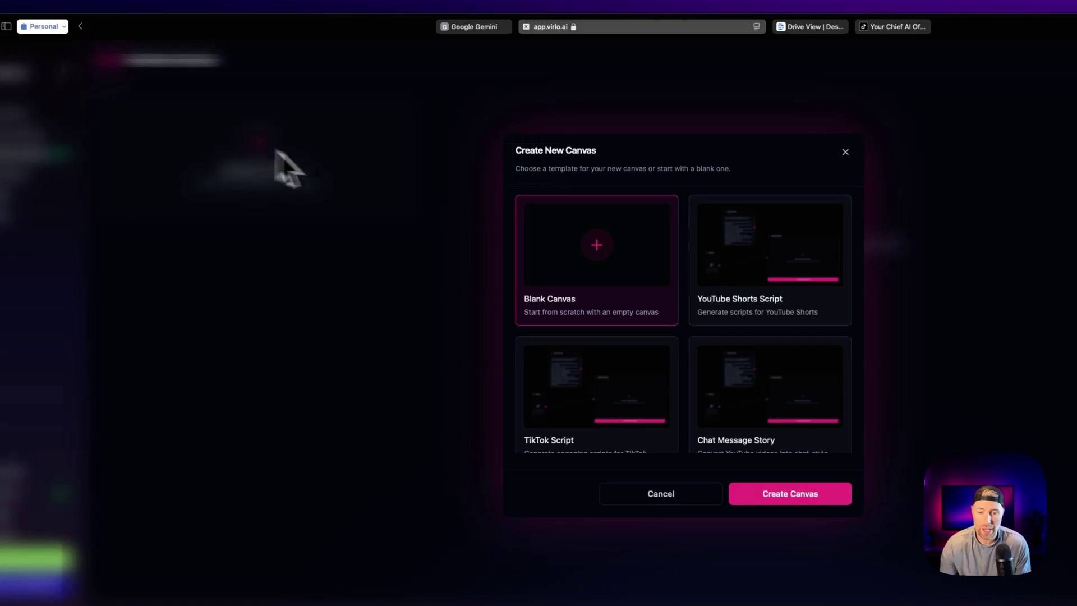
scroll(628, 293, down, 5)
scroll(646, 269, down, 3)
scroll(623, 288, up, 10)
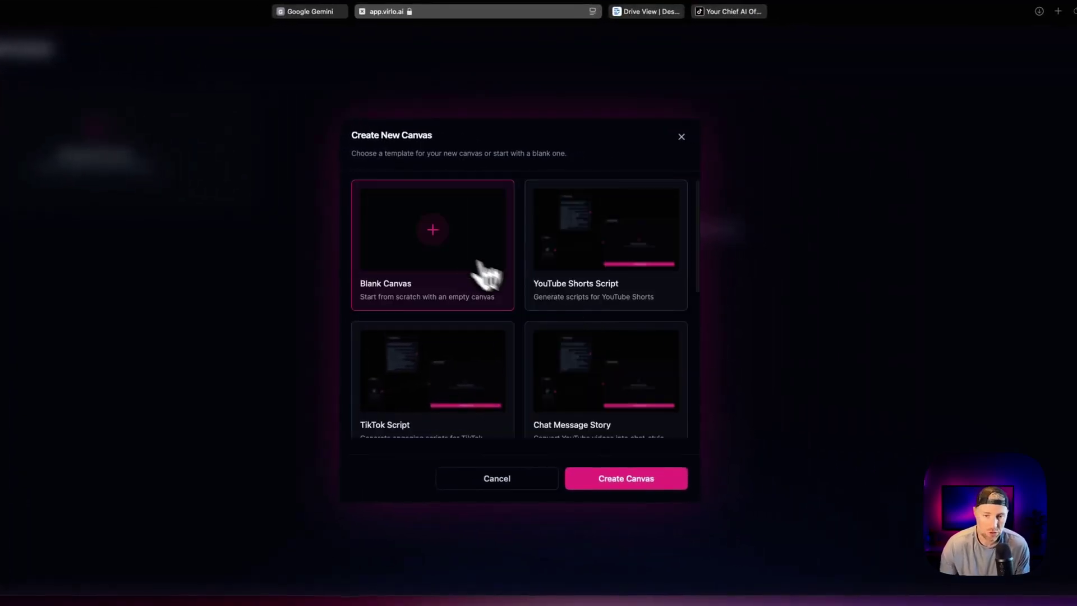
click(631, 480)
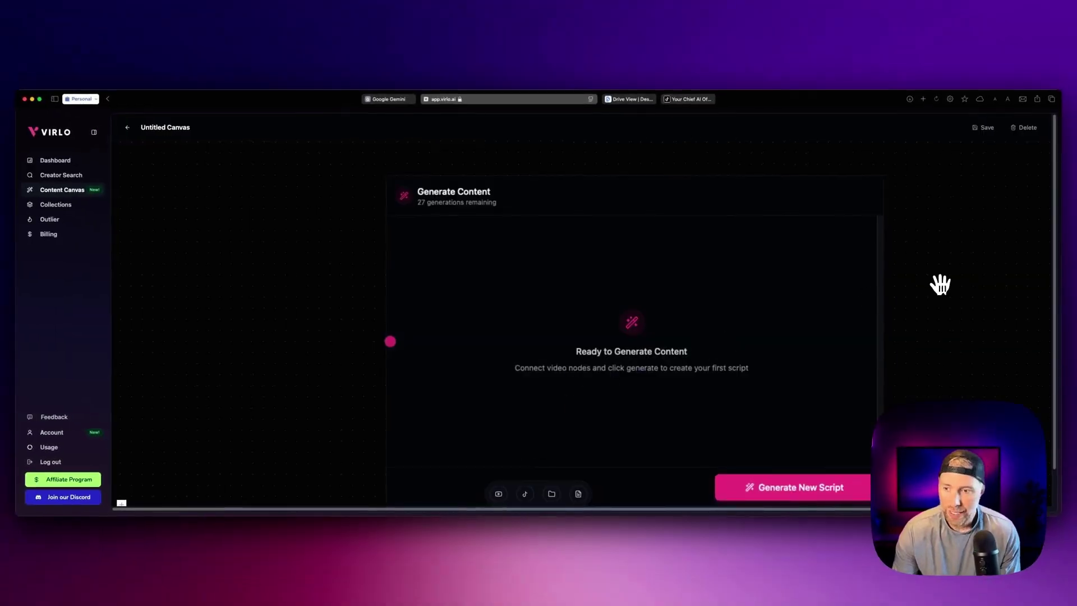
Step: Add a TikTok node to the canvas and place it to the left of the Generate Content node
scroll(940, 284, down, 2)
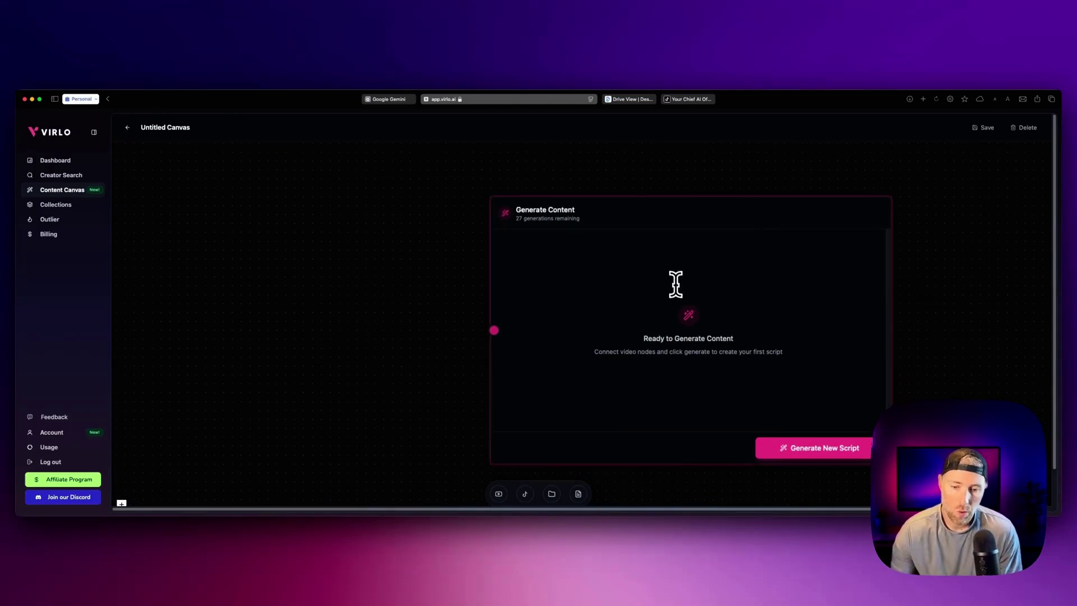
click(529, 500)
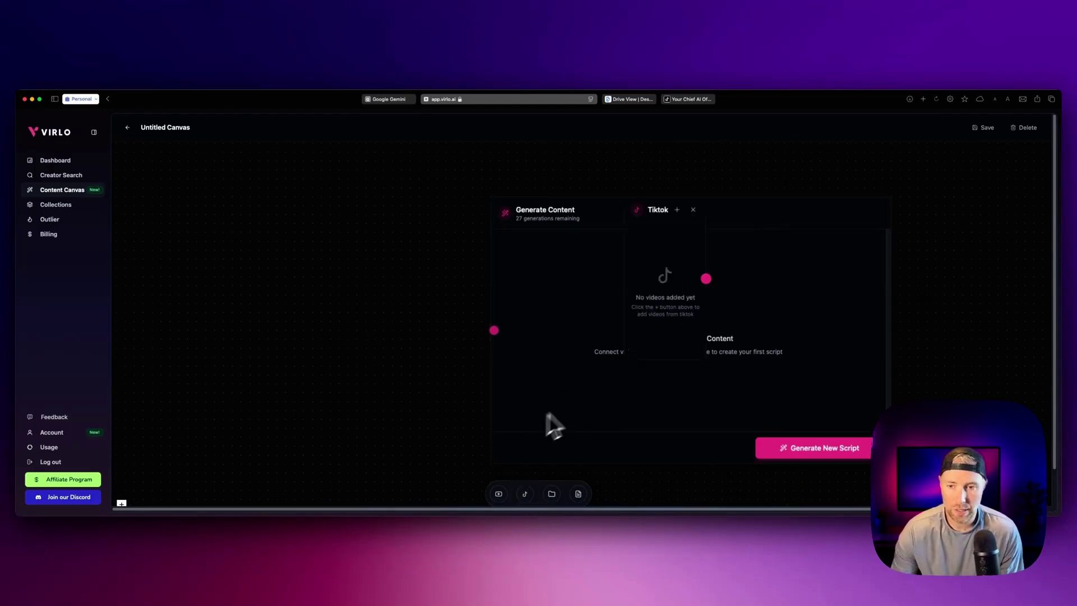
drag(656, 205, 259, 199)
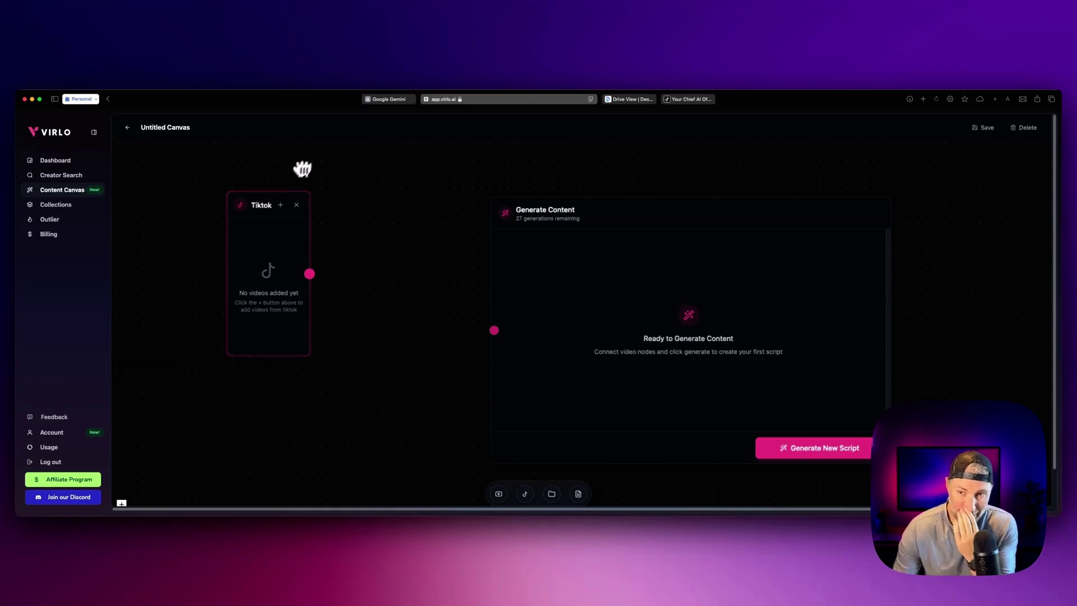
Step: Copy the link of the creator's TikTok video "things you didn't know you can do with AI (part 107)" and add it to Virlo's TikTok node
click(689, 99)
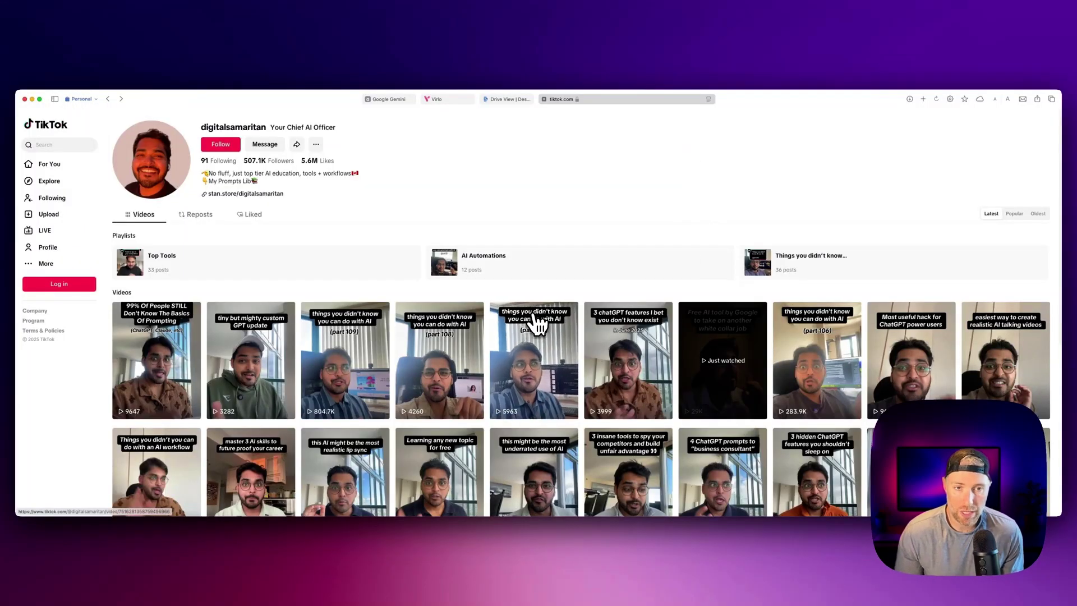
mouse_move(535, 322)
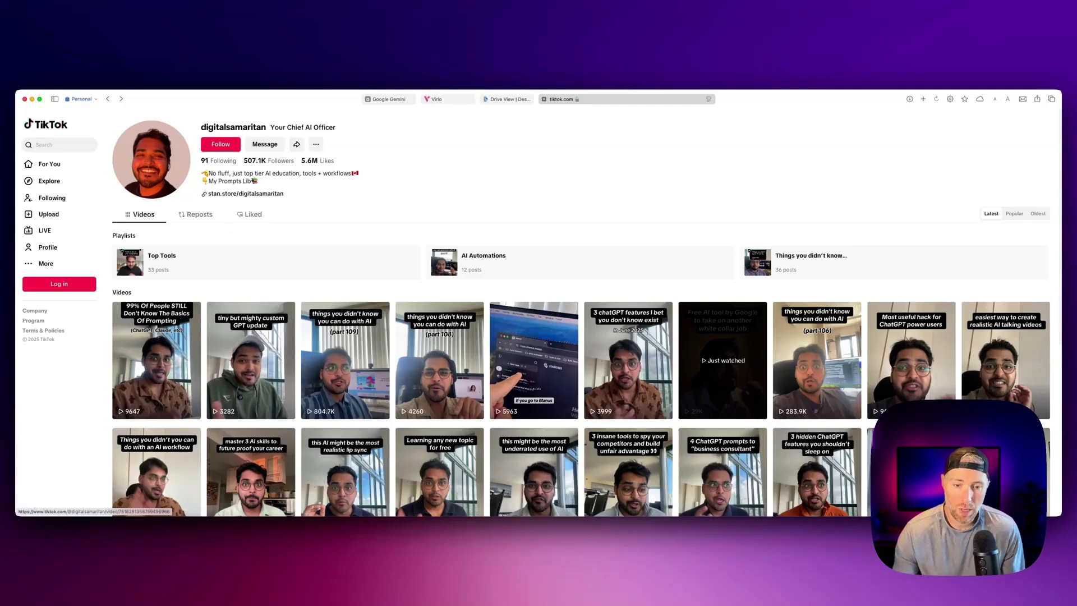
click(538, 395)
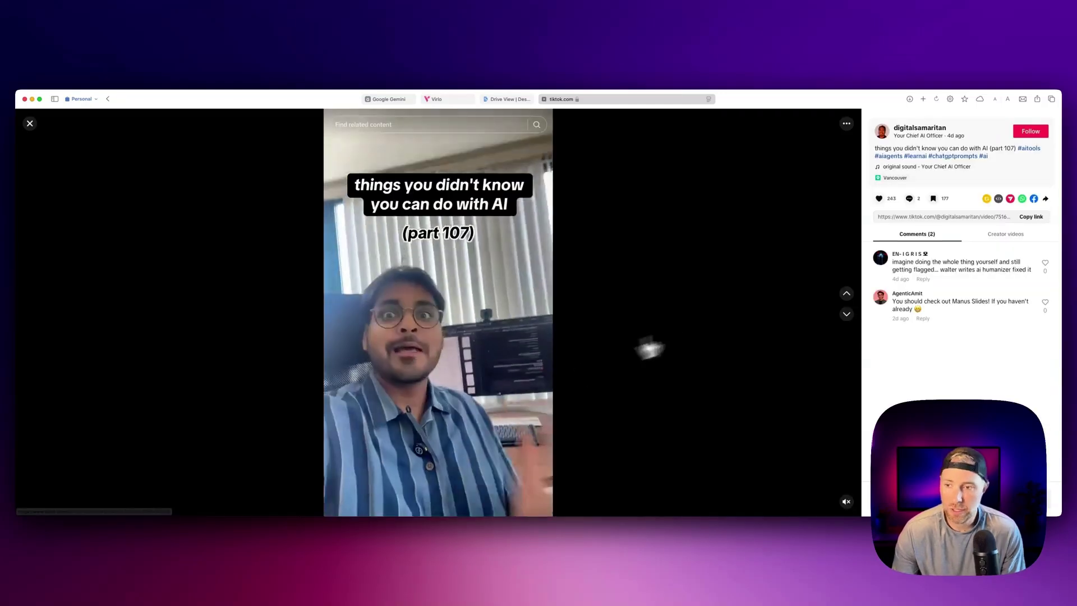
click(1031, 217)
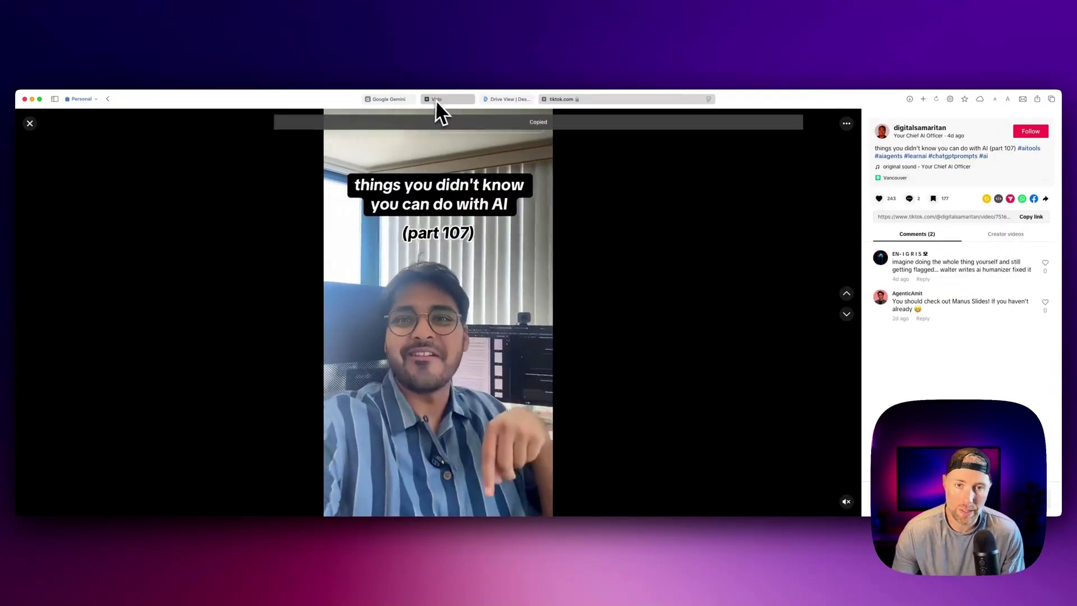
click(440, 99)
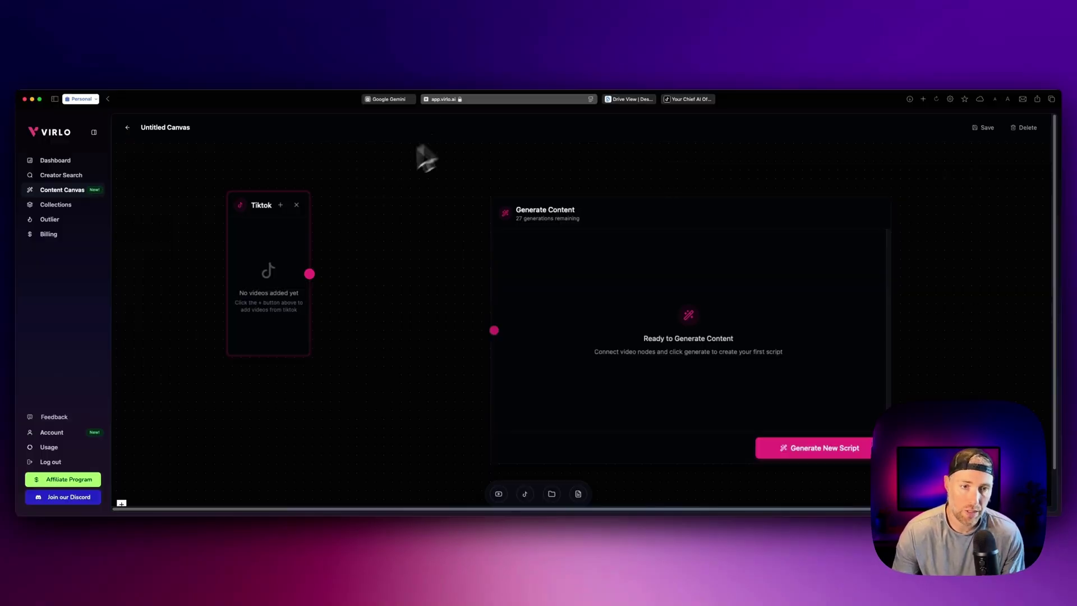
click(281, 206)
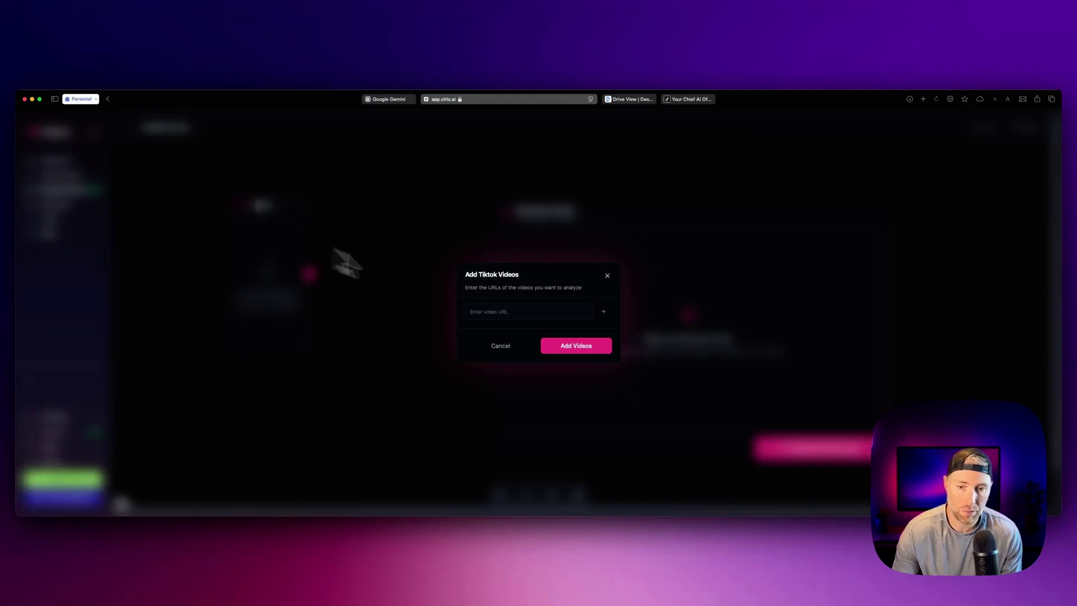
click(571, 343)
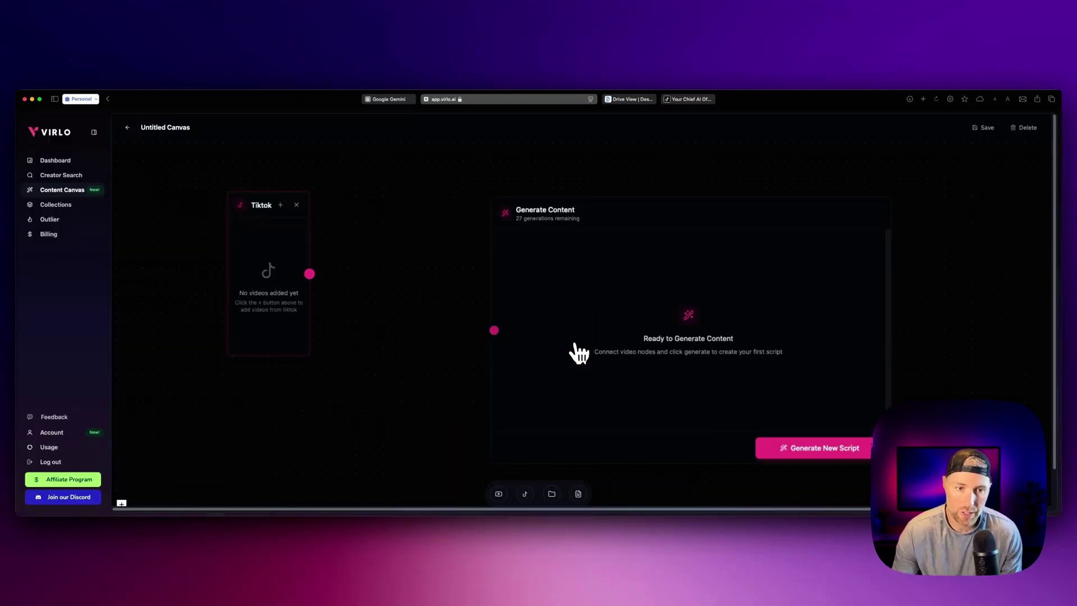
Step: Copy the link of the TikTok video "3 hidden ChatGPT features you shouldn't sleep on" and add it to Virlo's TikTok node
click(673, 101)
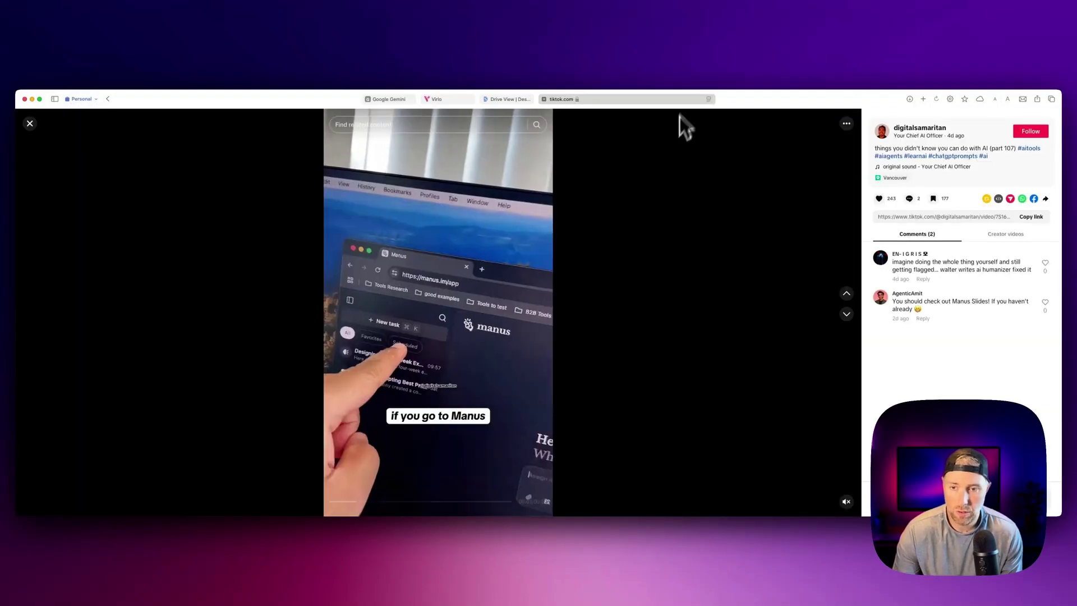
click(30, 123)
scroll(235, 214, down, 3)
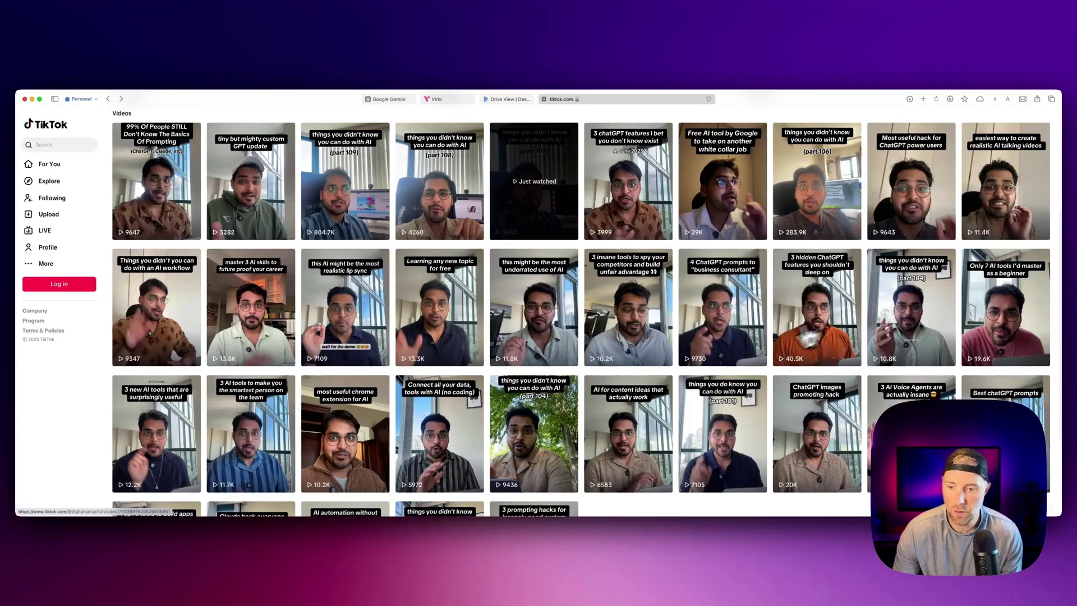
click(826, 323)
click(1028, 217)
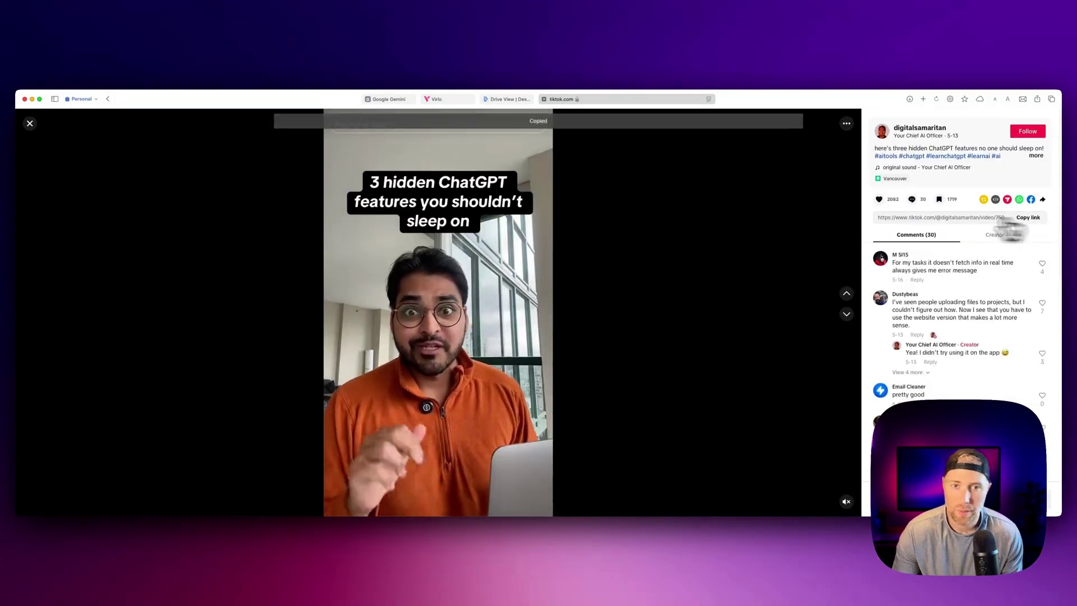
click(449, 99)
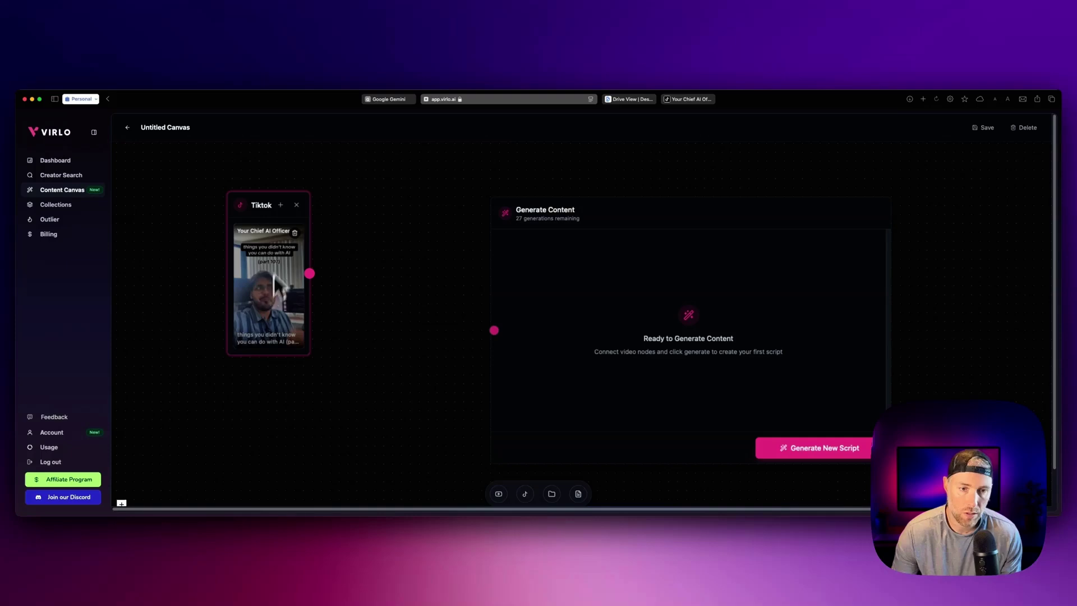
click(281, 206)
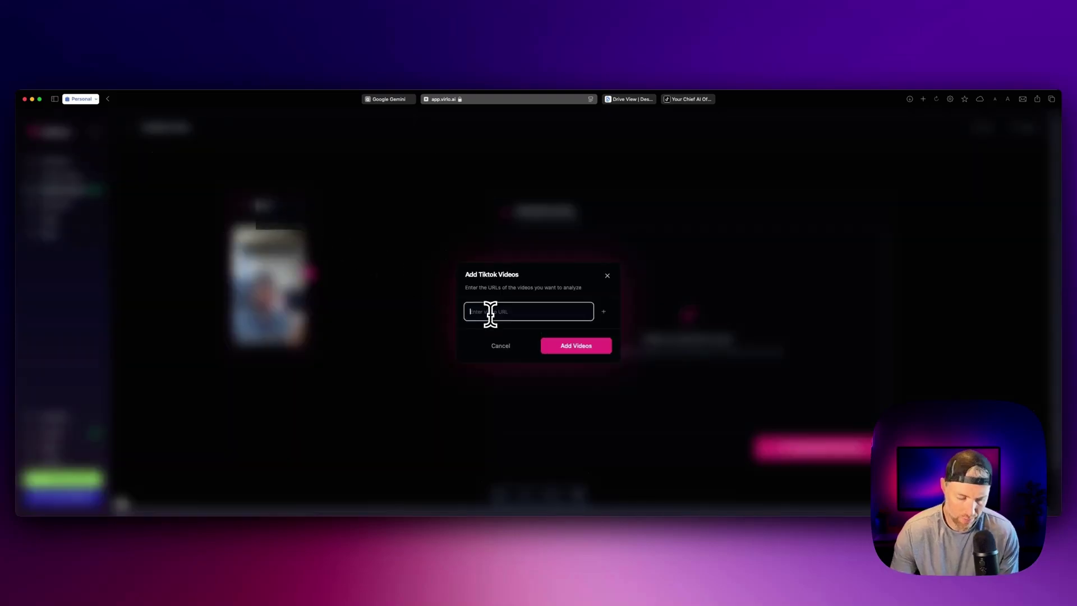
click(573, 346)
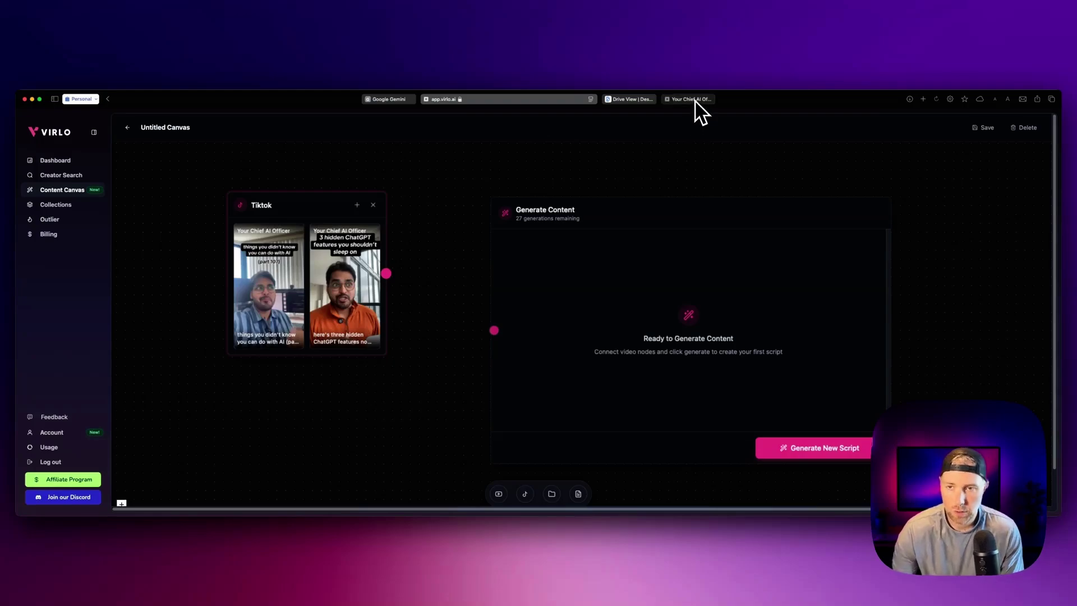
Step: Copy the link of the TikTok video "most useful chrome extension for AI" and add it to Virlo's TikTok node
click(694, 99)
click(44, 126)
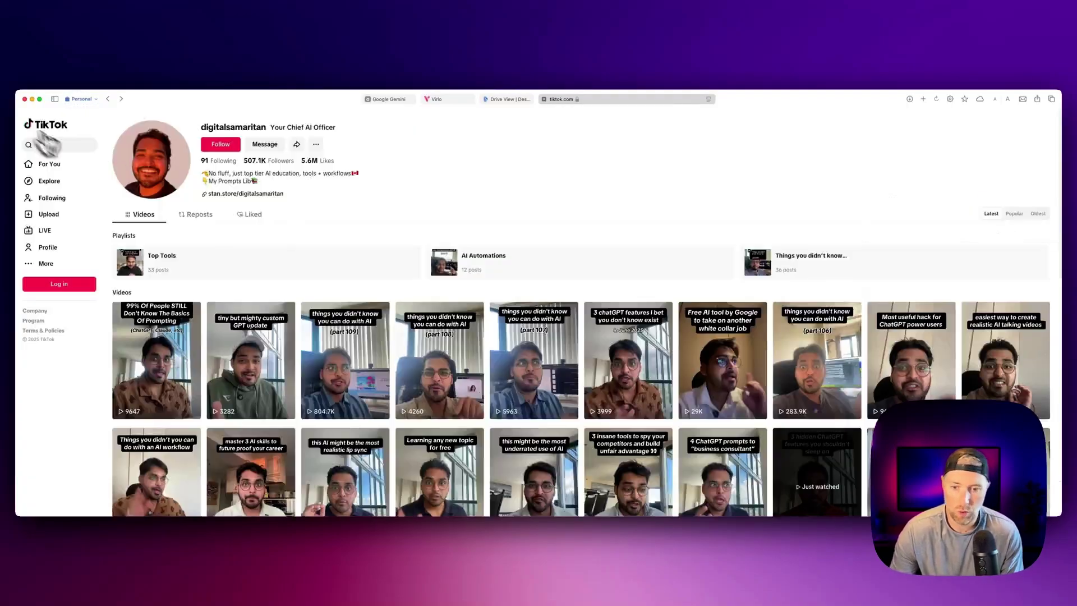
scroll(404, 264, down, 5)
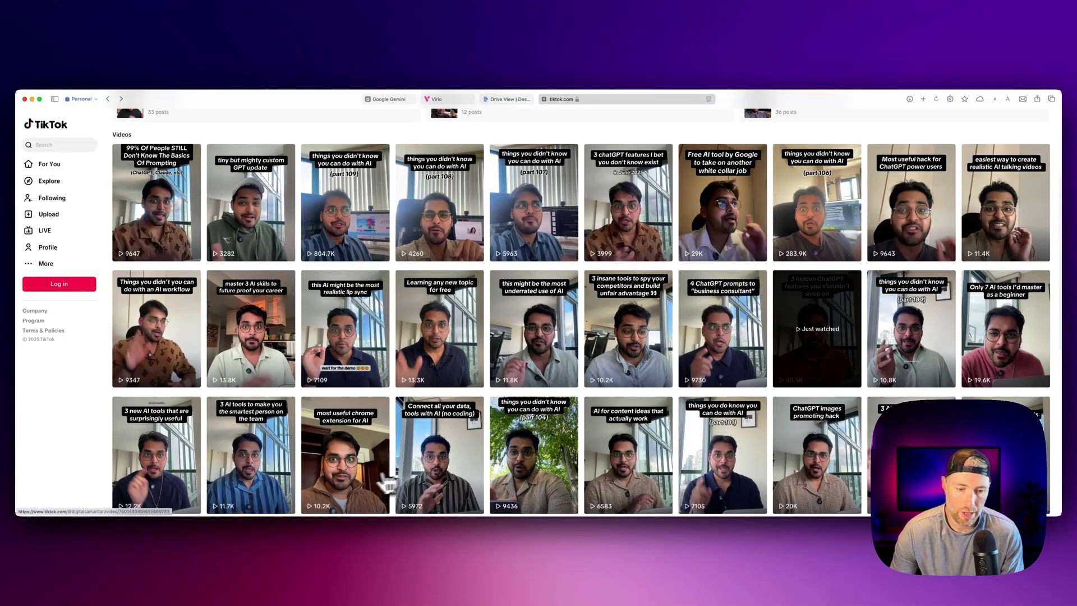
click(356, 487)
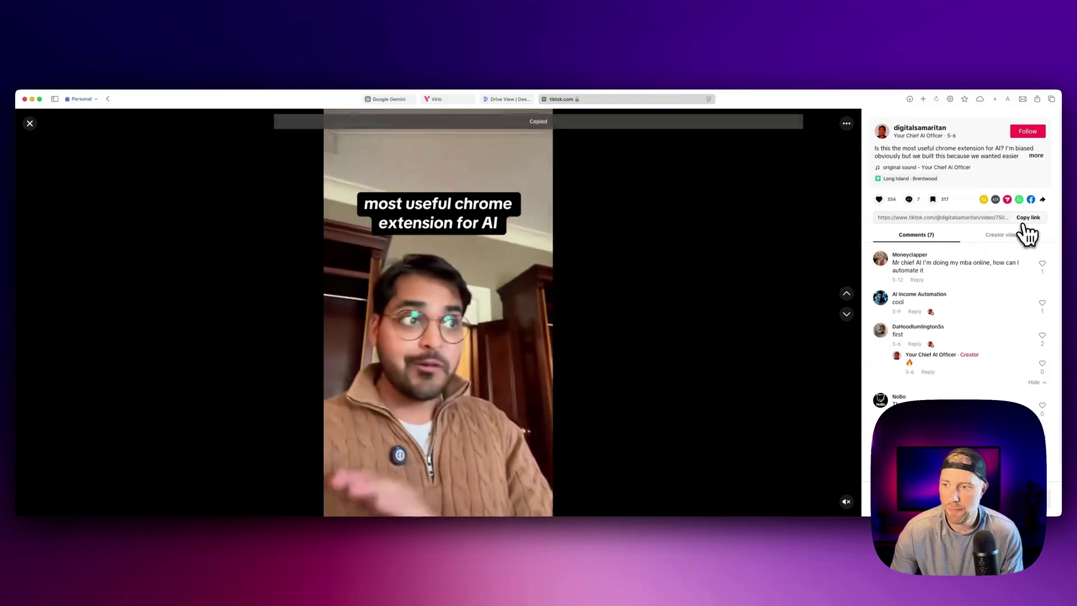
click(30, 123)
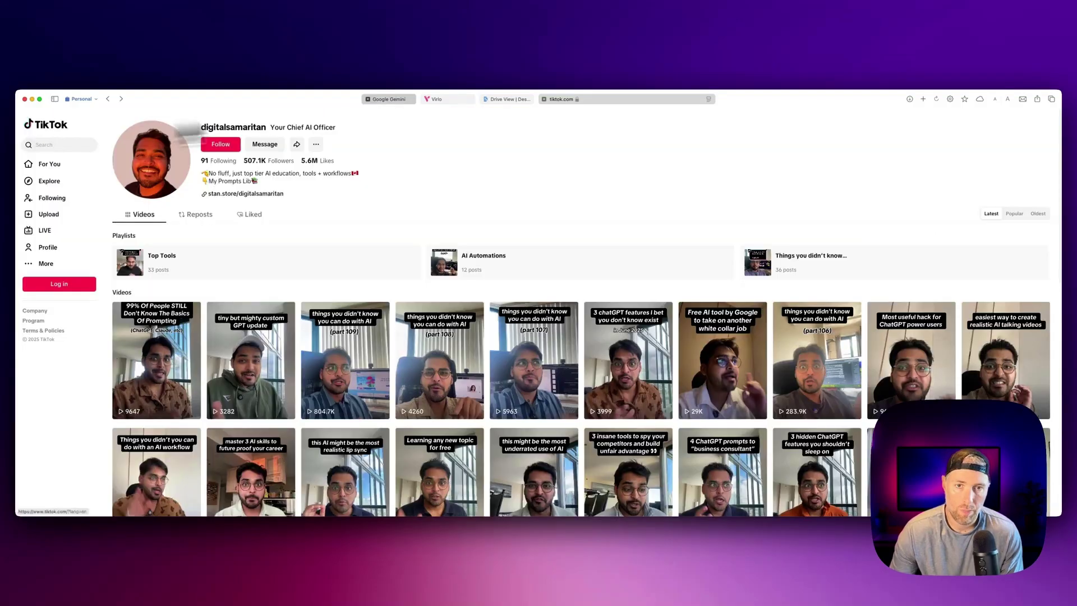
click(449, 101)
click(357, 205)
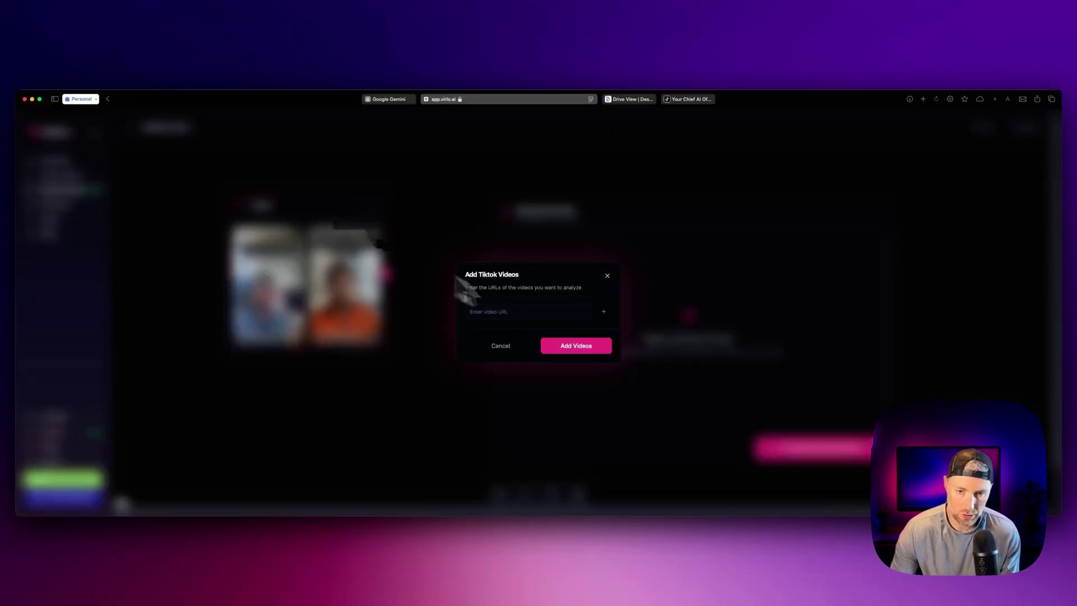
click(550, 315)
key(super+v)
click(572, 348)
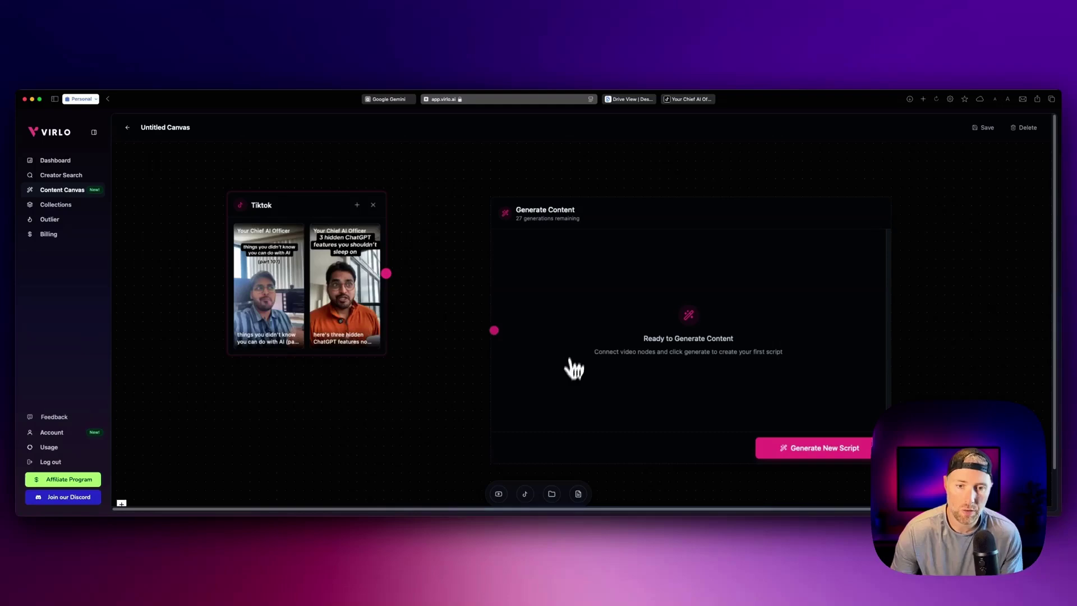
Step: Move the Generate Content node up and further right, and shift the TikTok node upward on the canvas
drag(620, 221, 712, 189)
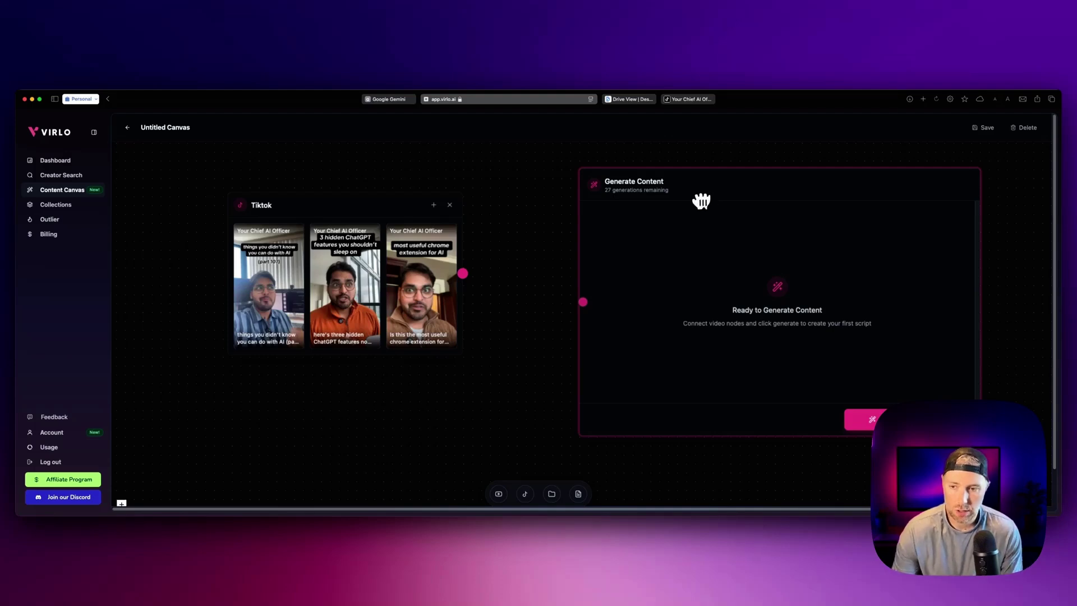
click(375, 202)
drag(374, 202, 360, 161)
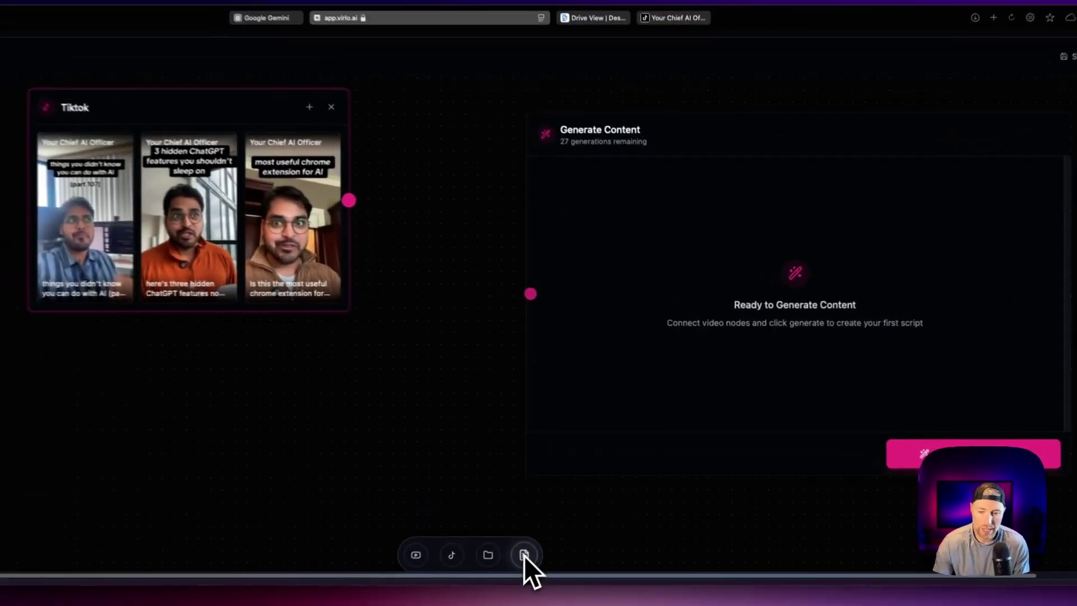
Step: Add an AI Vlogs prompt node to the canvas and position it below the TikTok node
click(524, 555)
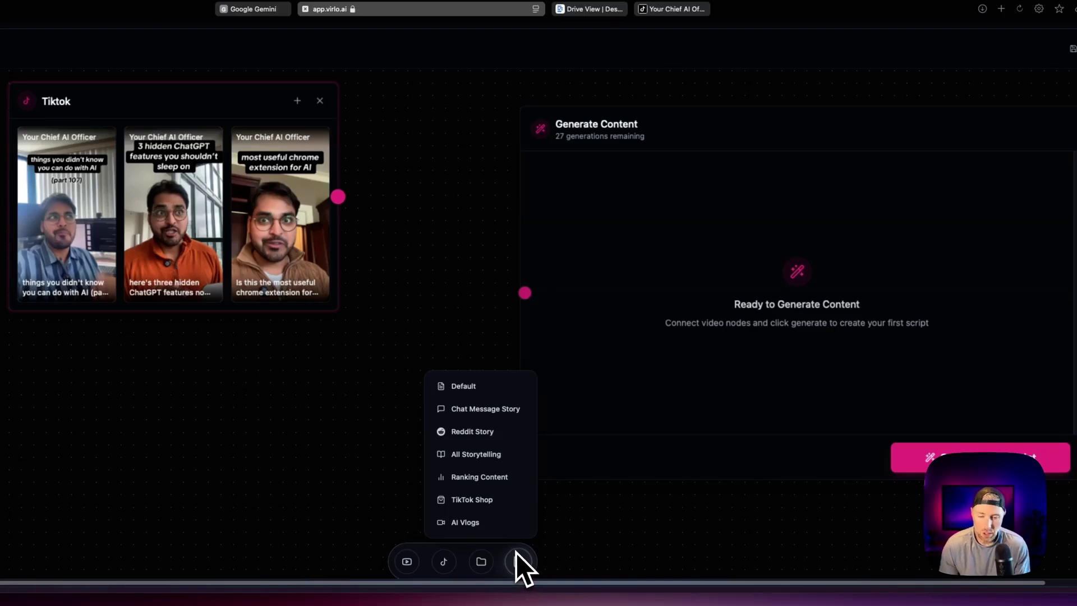
click(480, 525)
drag(790, 161, 126, 343)
scroll(586, 329, down, 3)
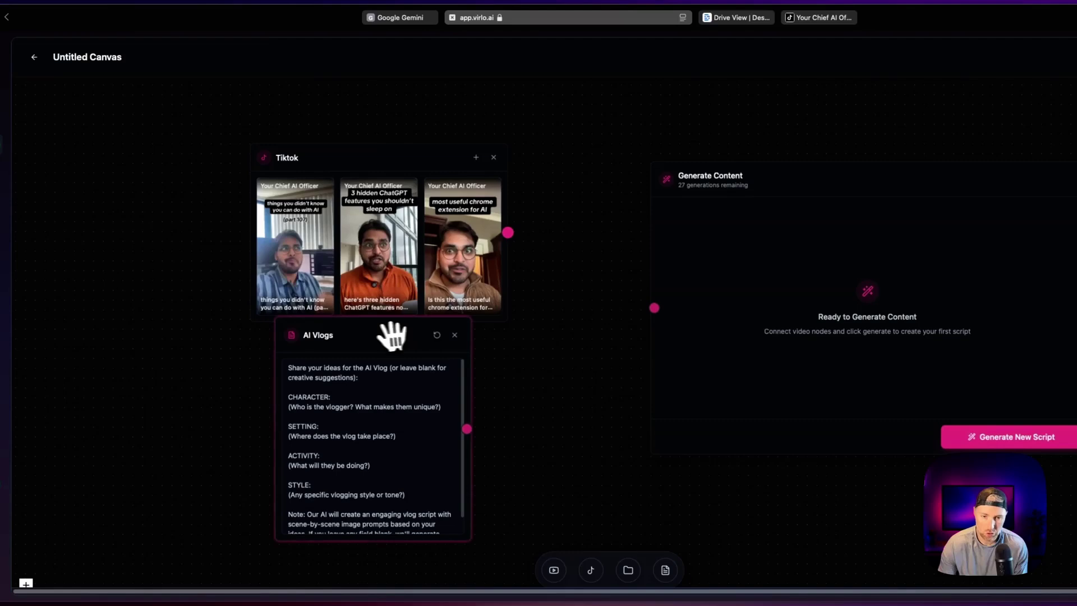
drag(385, 337, 391, 372)
drag(481, 348, 464, 354)
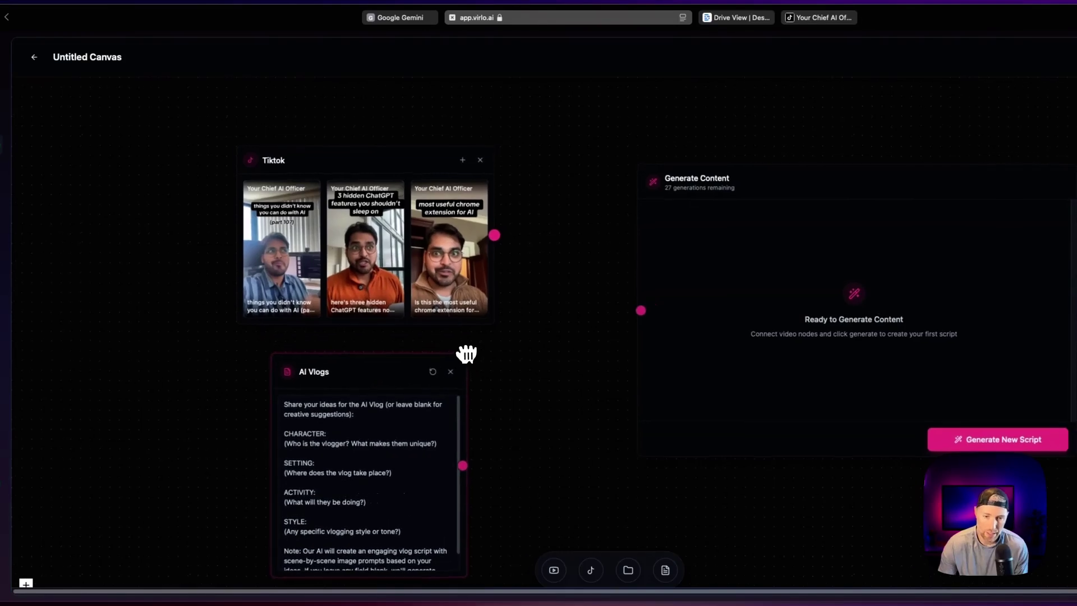
Step: Connect both the TikTok node and the AI Vlogs node to the Generate Content node
drag(496, 237, 640, 314)
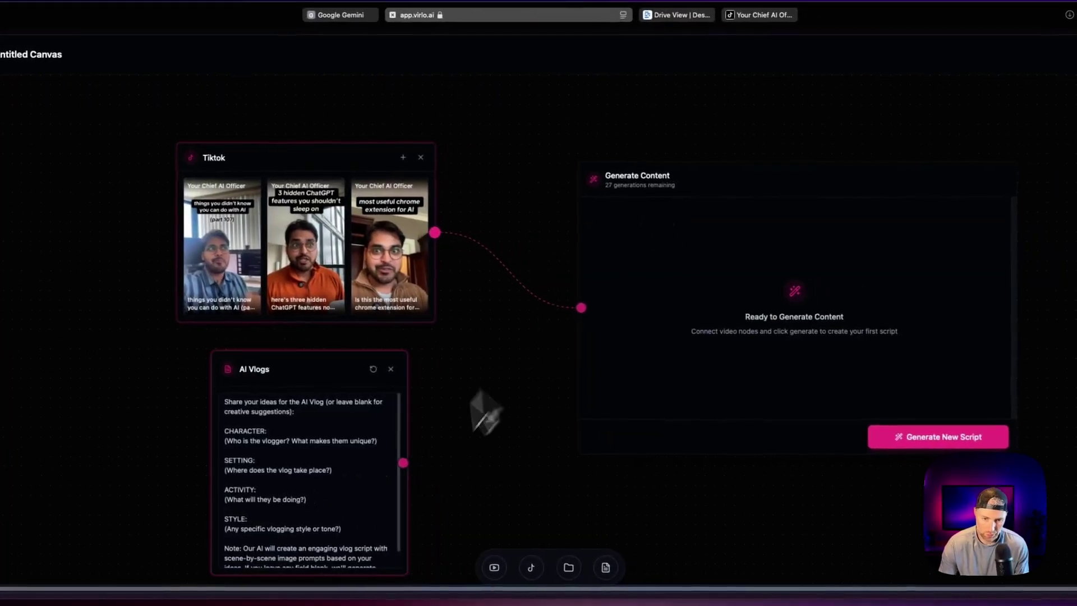
drag(426, 463, 558, 303)
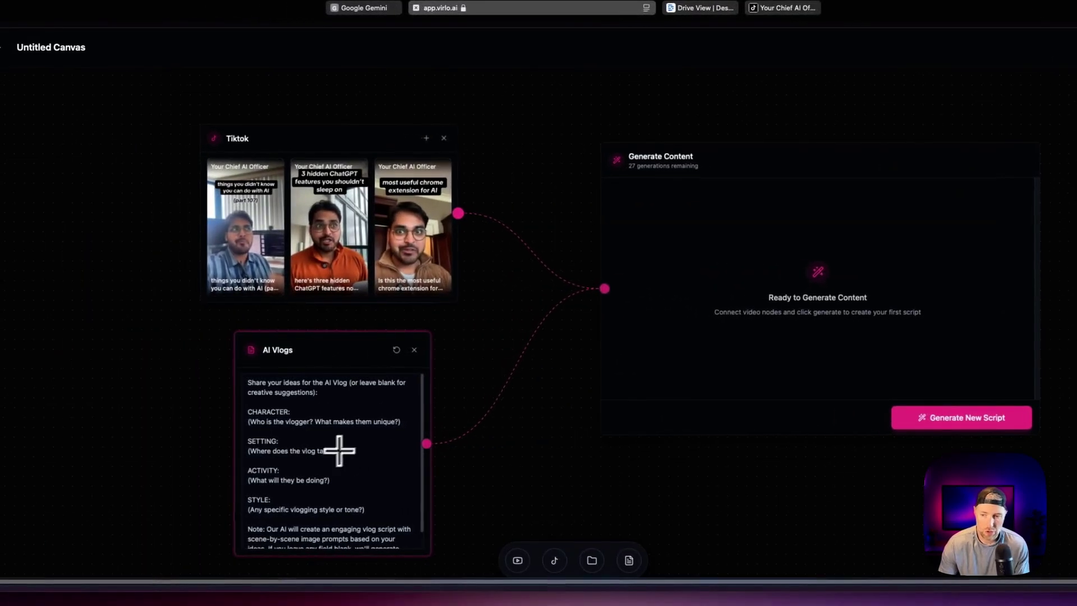
Step: Generate a new script from the connected TikTok videos and the AI Vlogs prompt
click(967, 422)
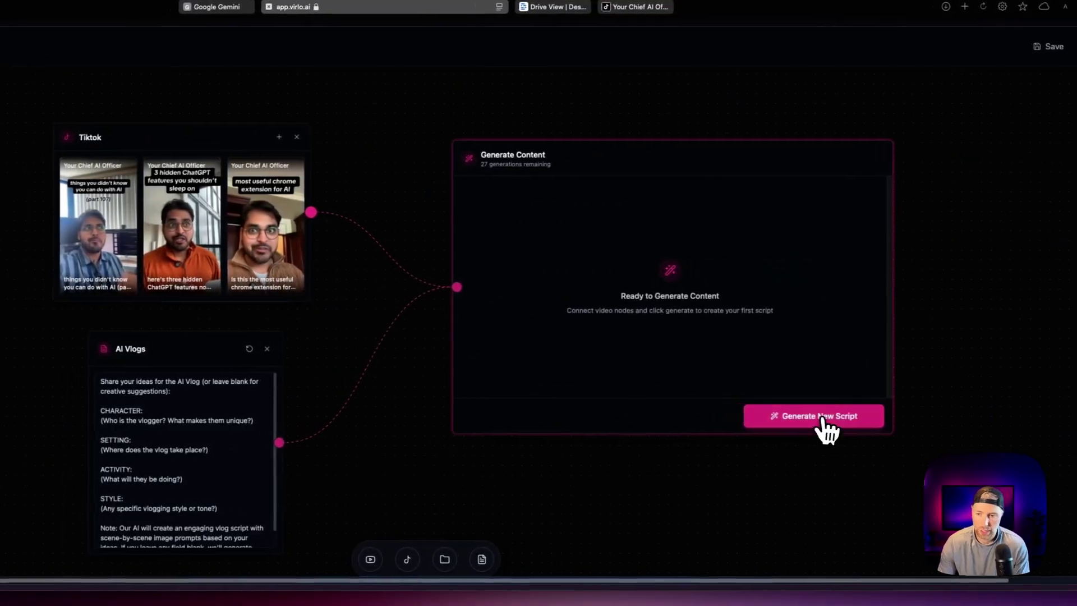
click(818, 418)
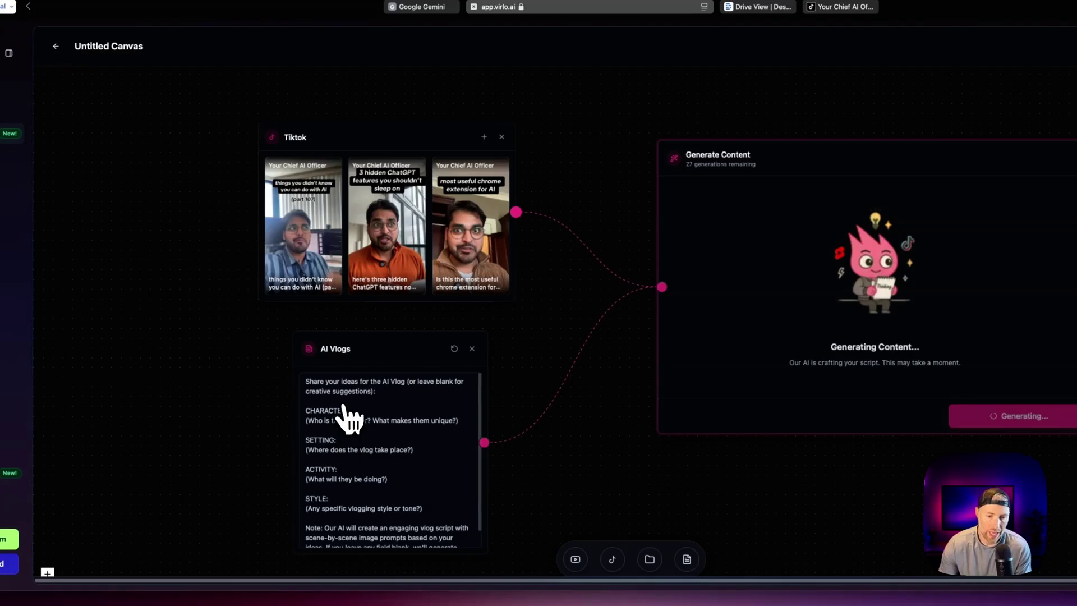
scroll(354, 449, down, 5)
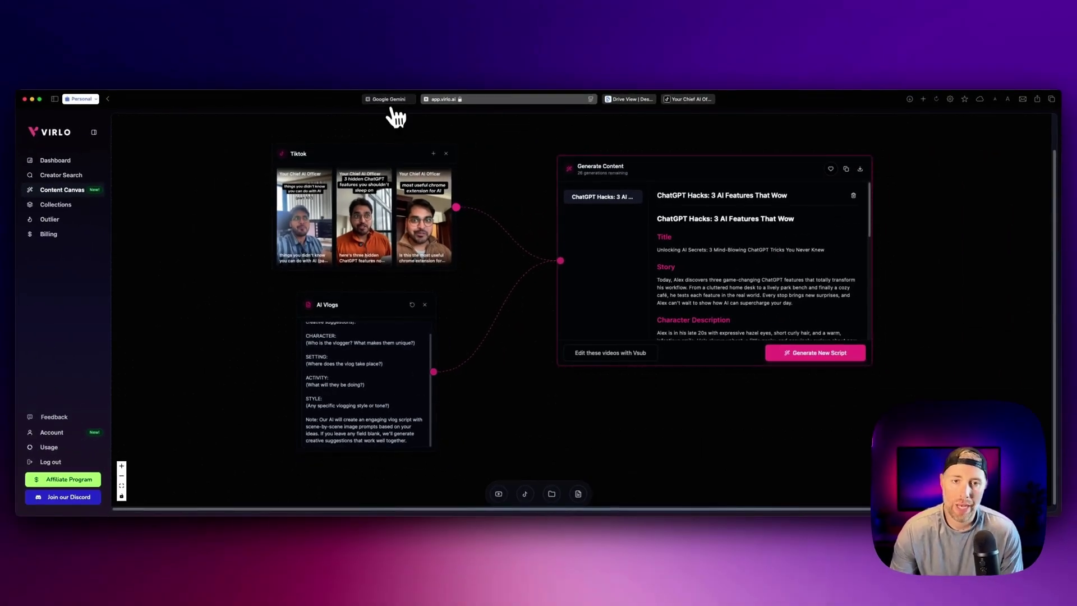
mouse_move(398, 108)
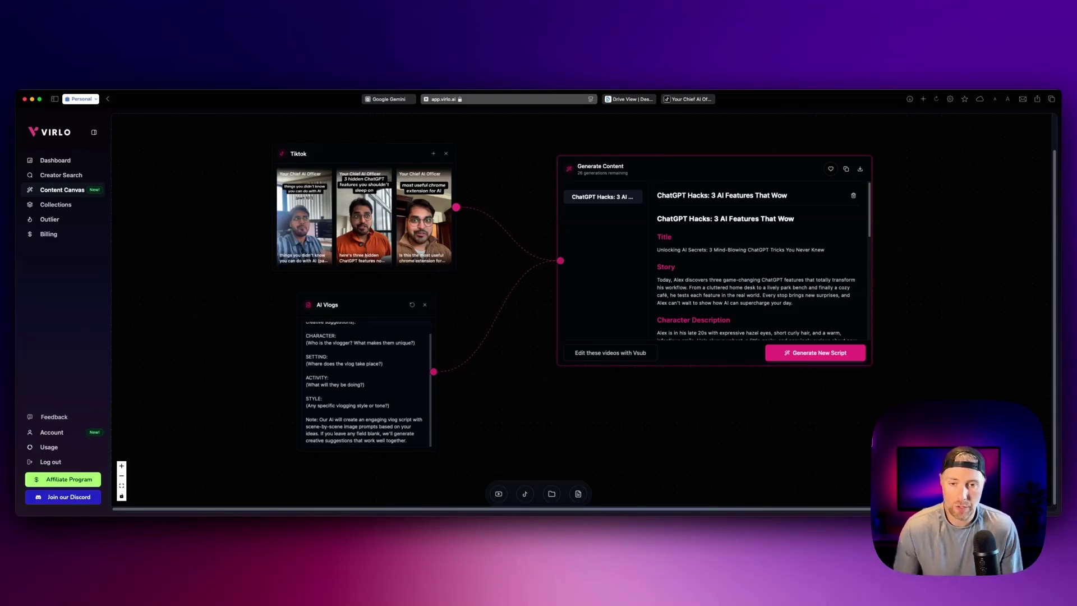
Step: Review the generated script, select its character description paragraph, and switch to Google Gemini
scroll(713, 257, down, 1)
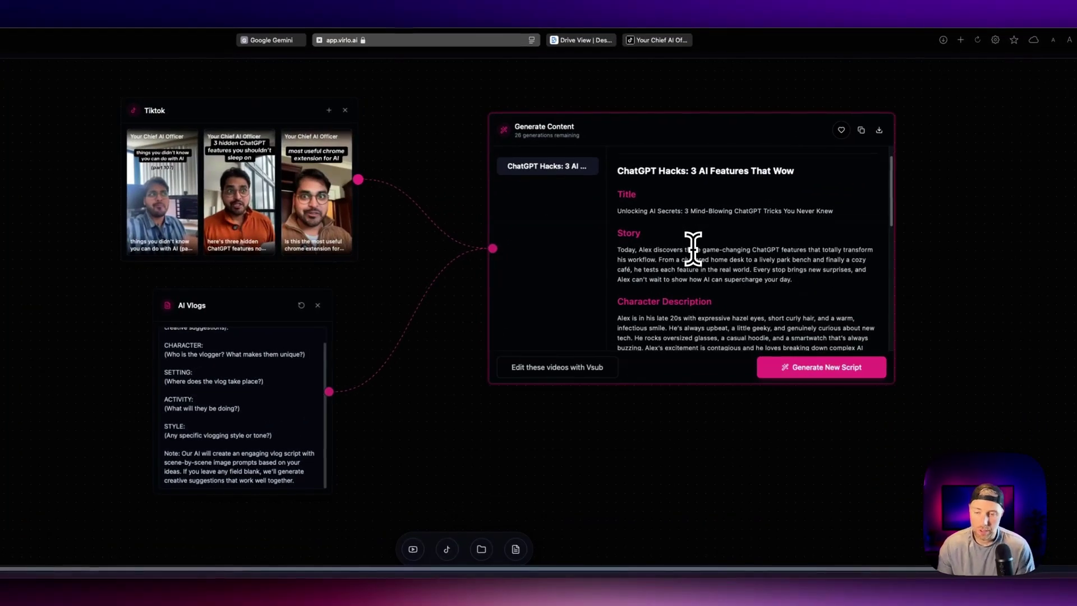
scroll(701, 246, down, 3)
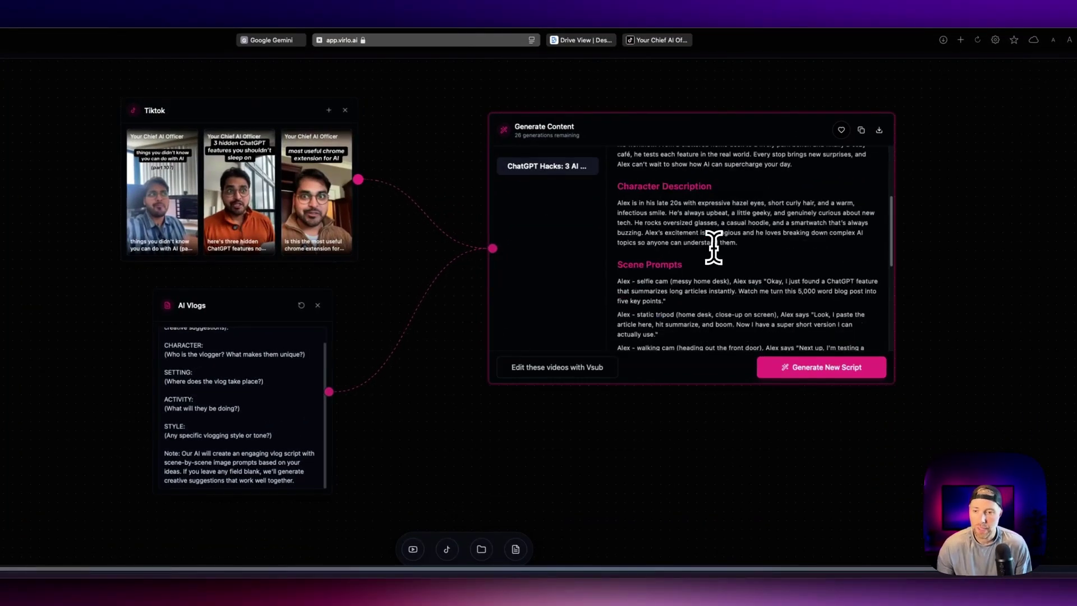
scroll(654, 272, down, 1)
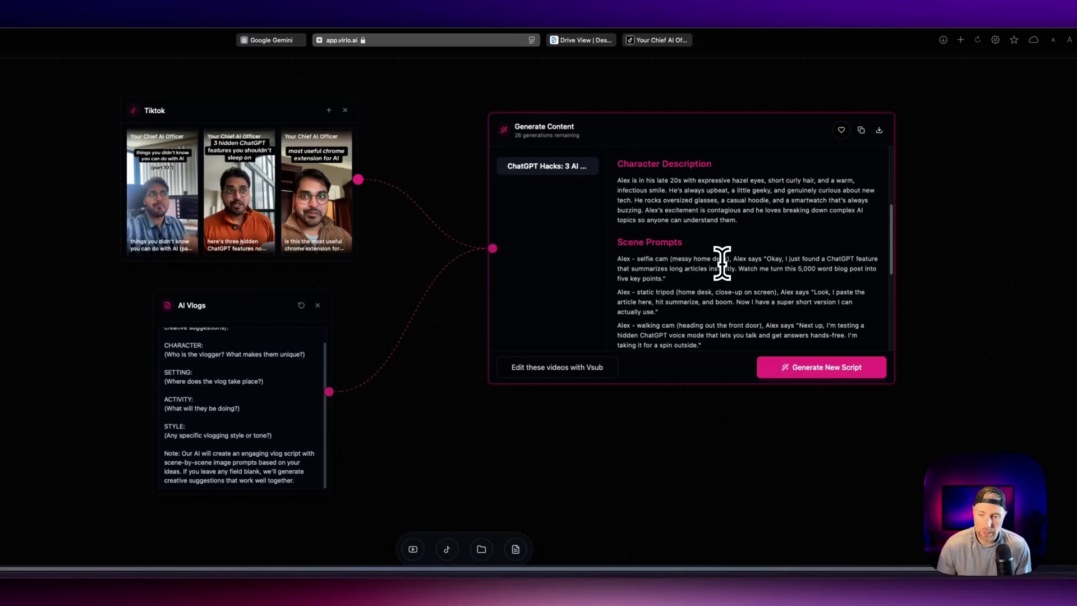
drag(742, 224, 616, 179)
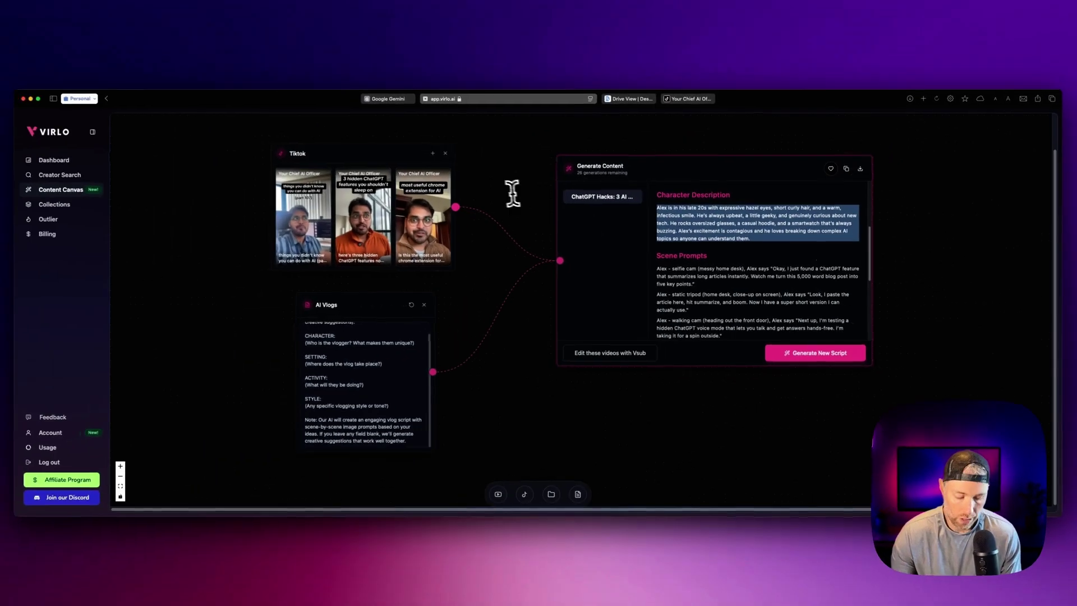
click(398, 101)
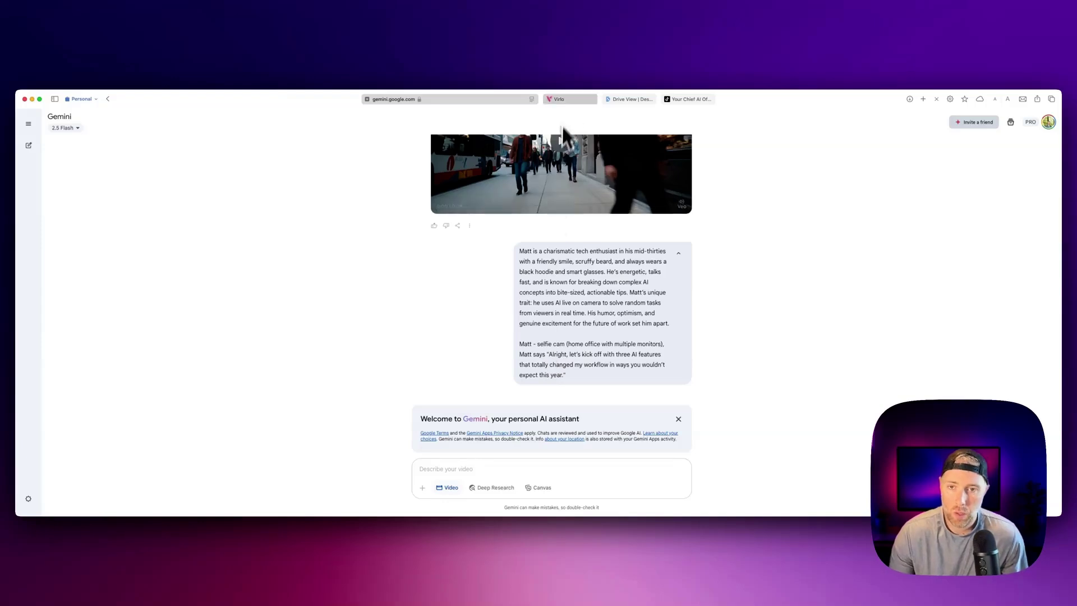
Step: Select the script's first scene prompt in Virlo, and preview the matching selfie cam video in Gemini
click(567, 100)
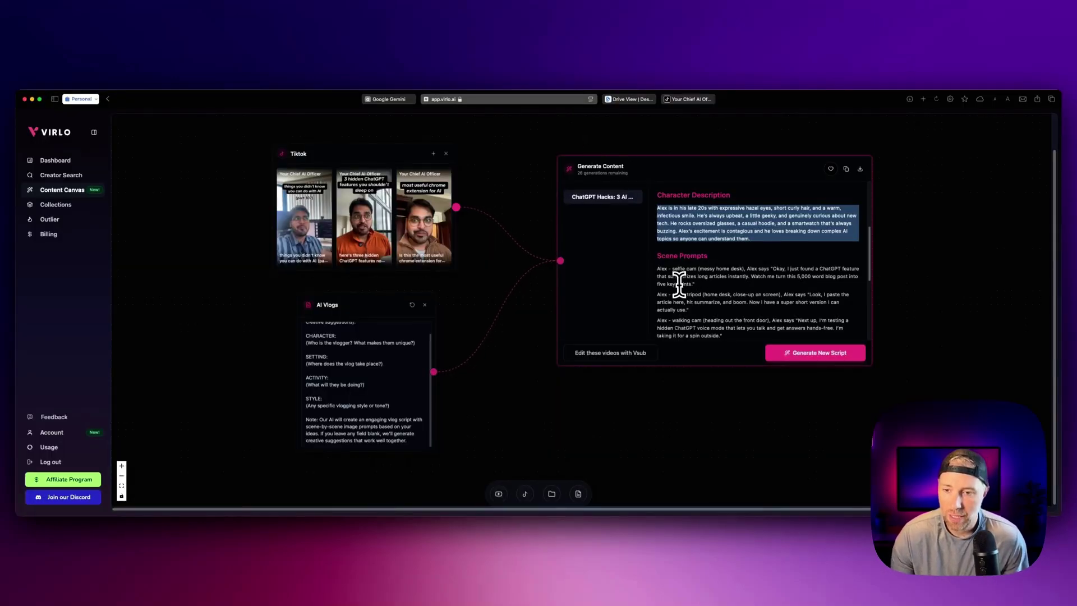
drag(656, 266, 695, 283)
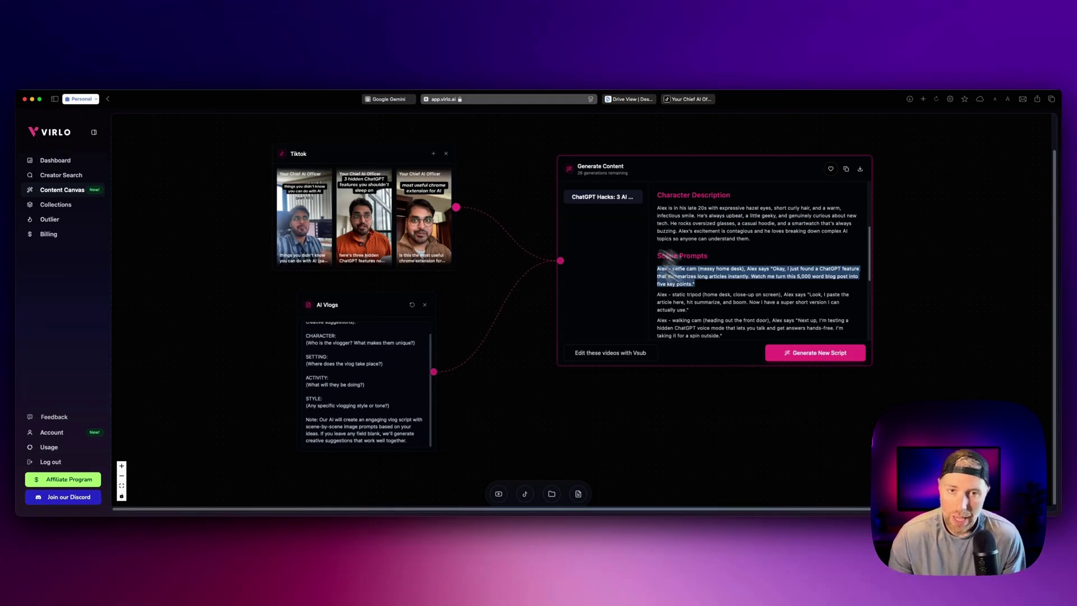
click(392, 100)
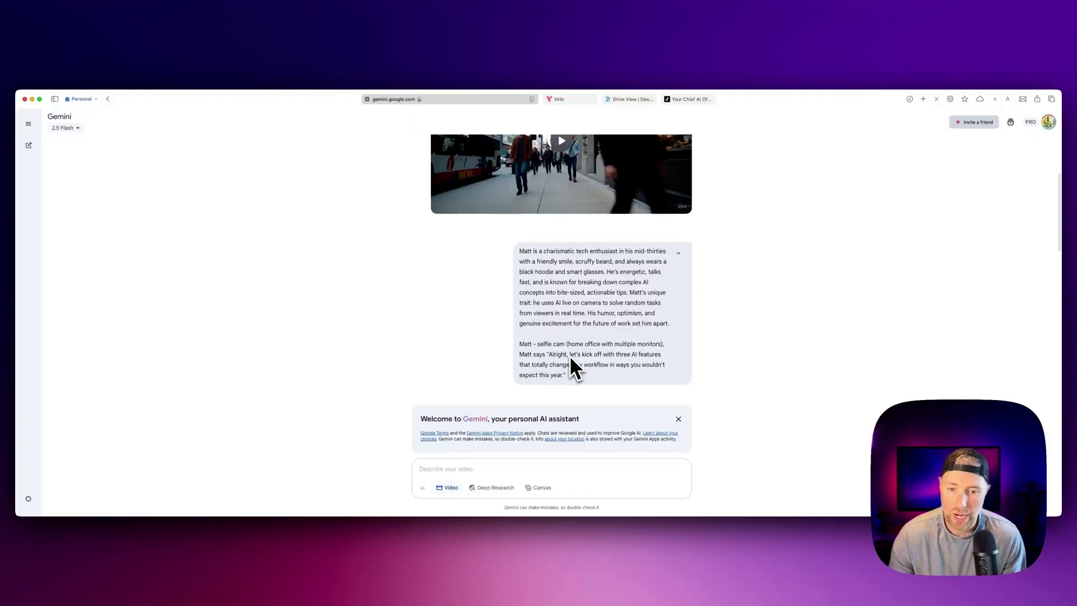
scroll(543, 332, down, 5)
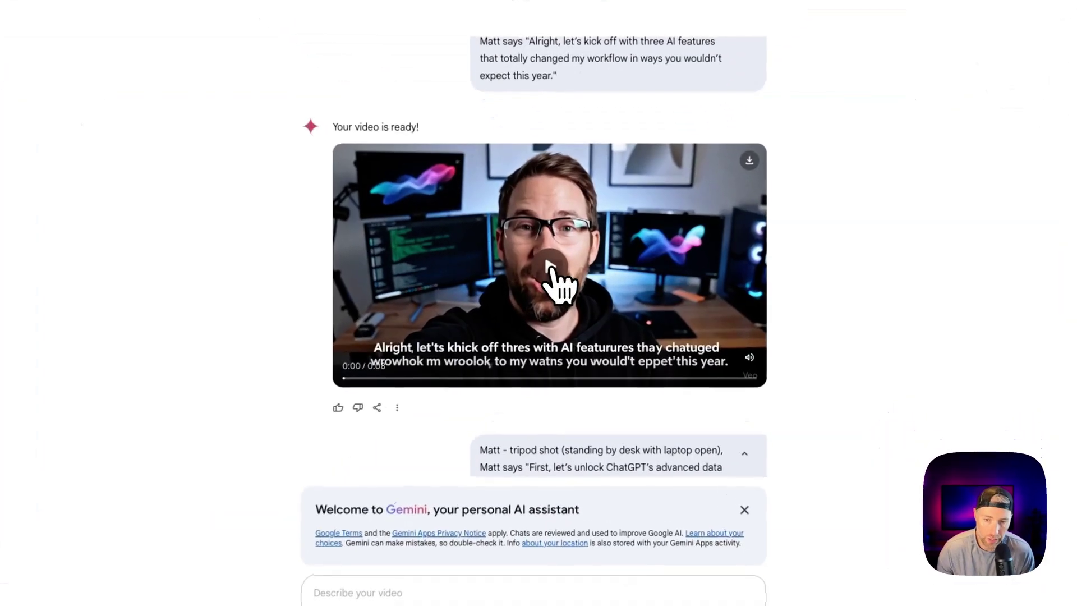
click(555, 273)
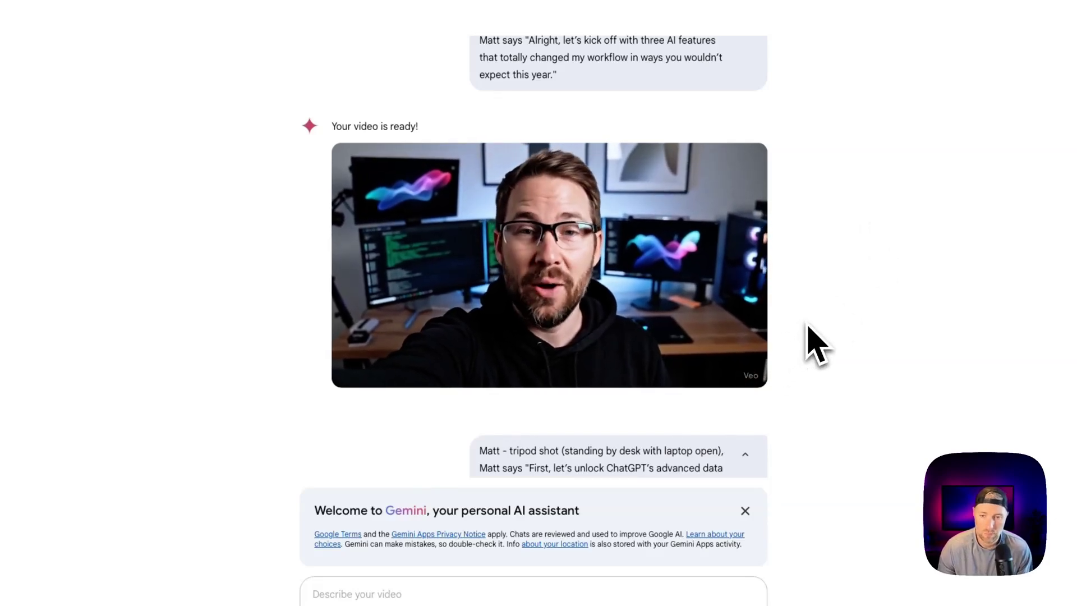
mouse_move(750, 348)
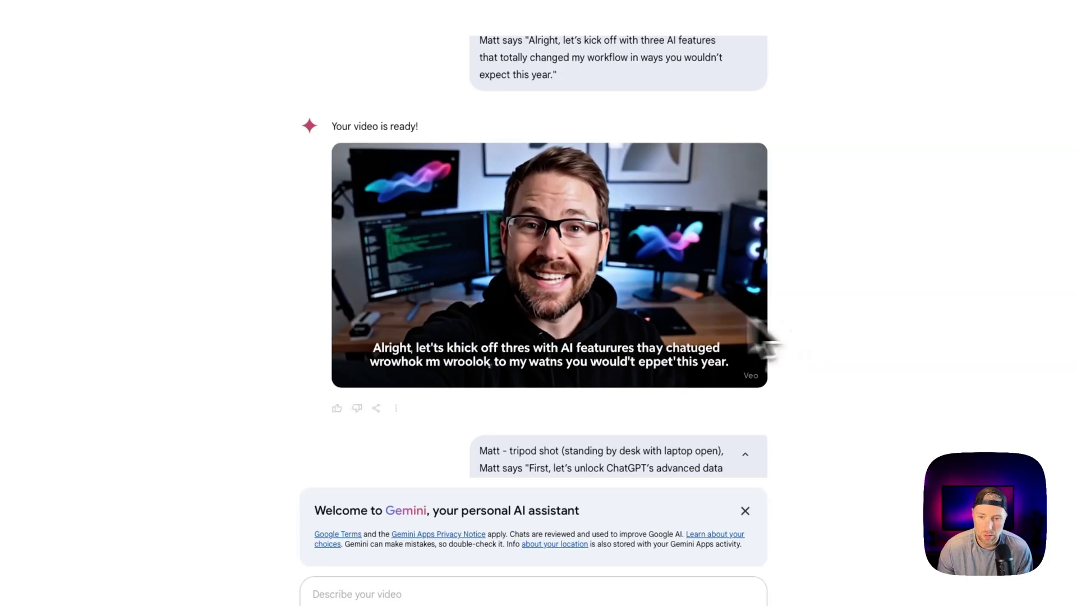
click(564, 291)
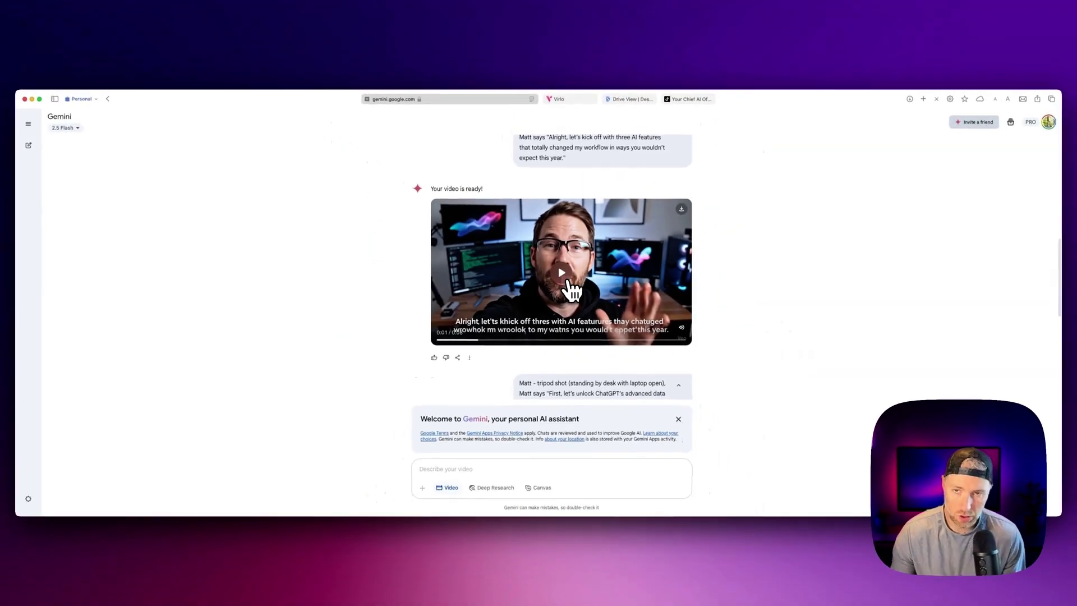
Step: Select the script's second scene prompt in Virlo, and preview the tripod shot video in Gemini from its start
click(561, 99)
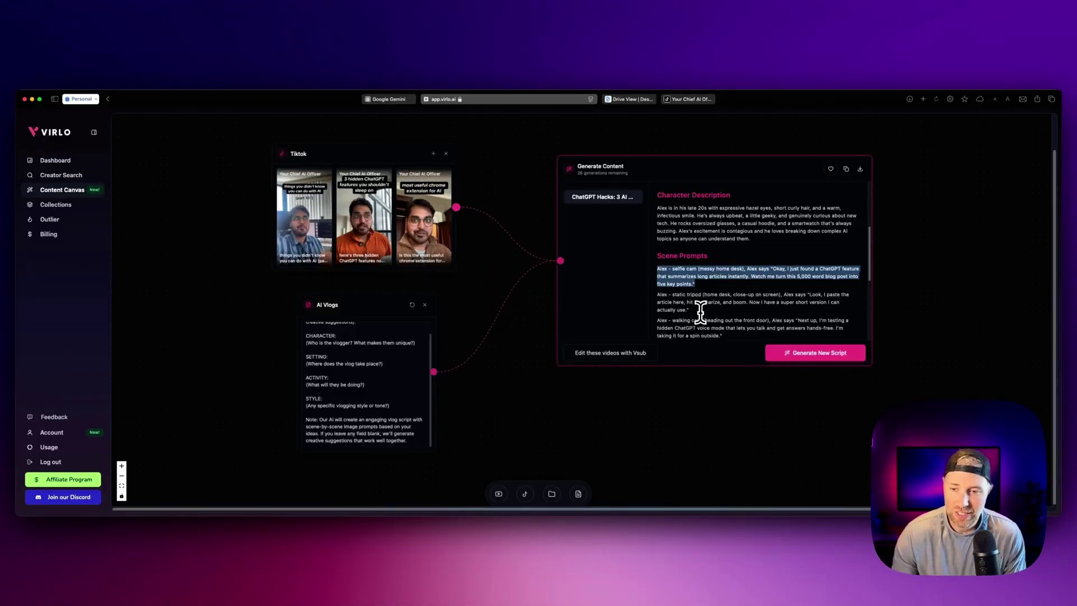
drag(699, 310, 661, 297)
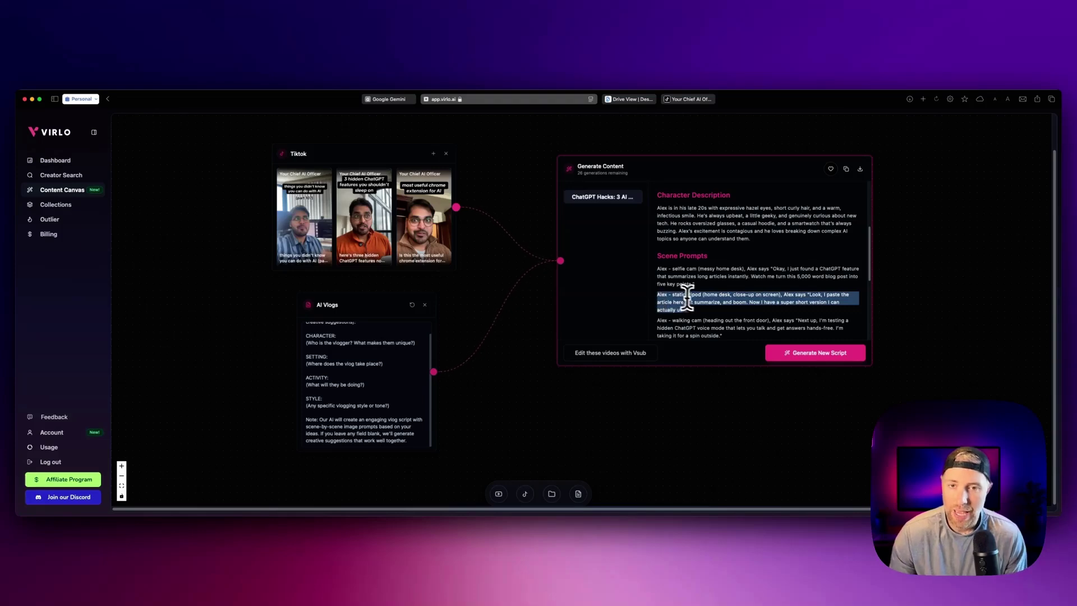
click(395, 99)
scroll(578, 297, down, 3)
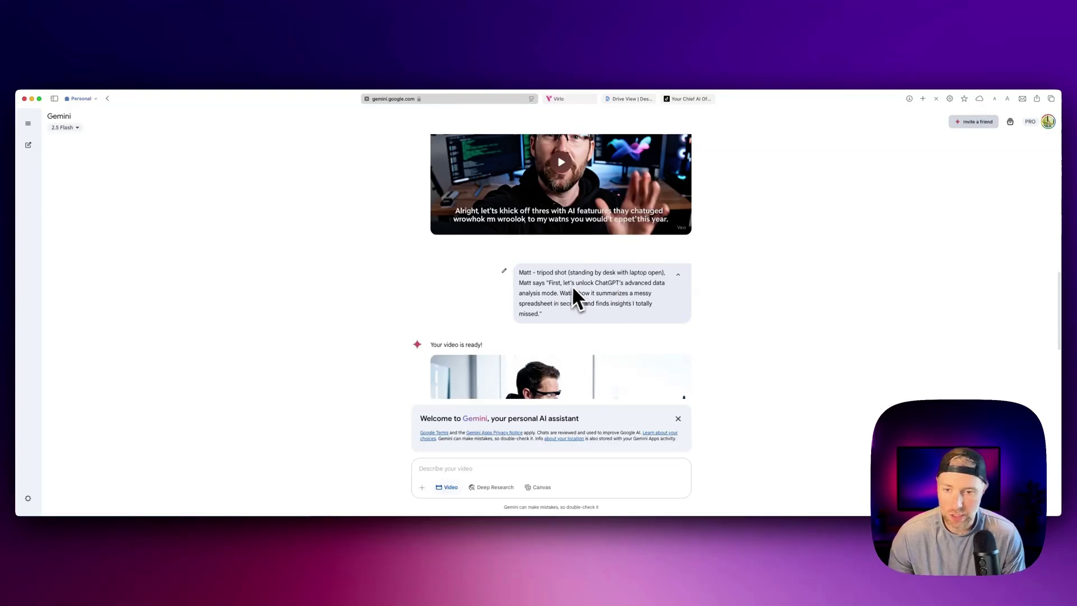
scroll(595, 296, down, 3)
mouse_move(612, 296)
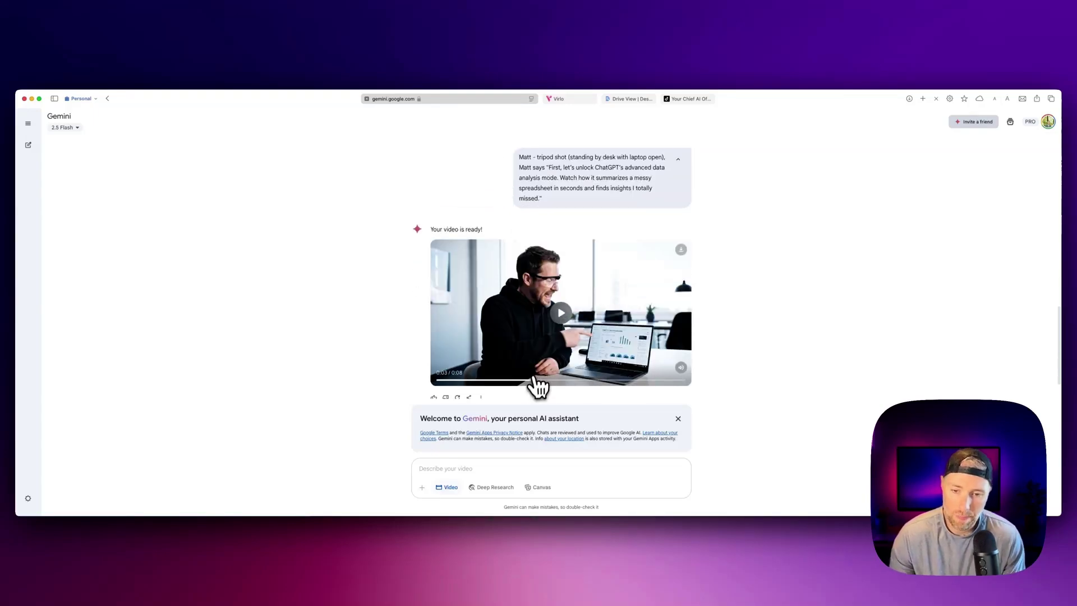
click(432, 382)
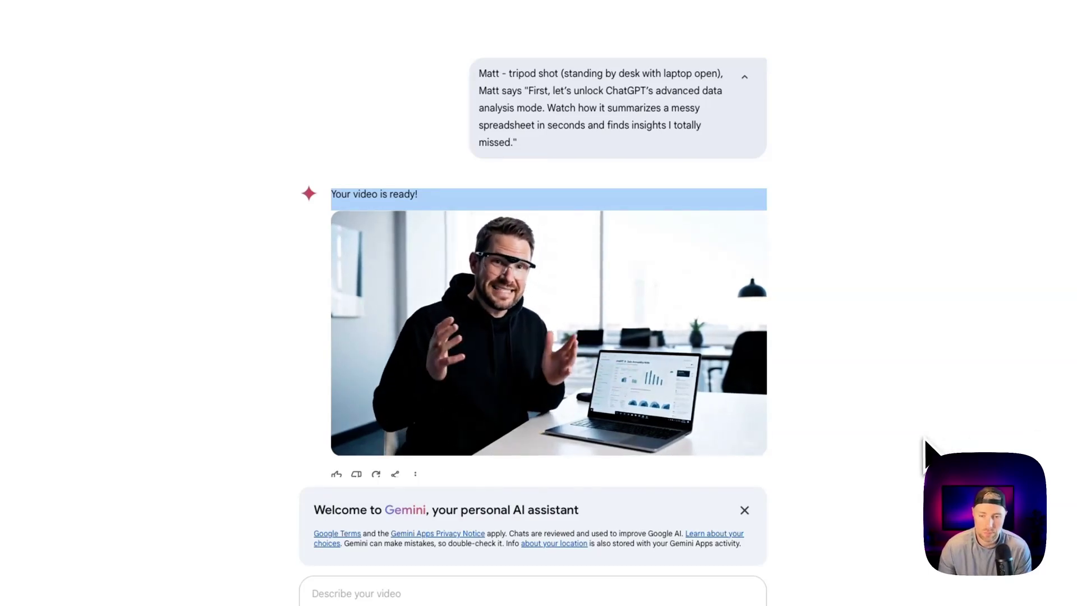
click(552, 342)
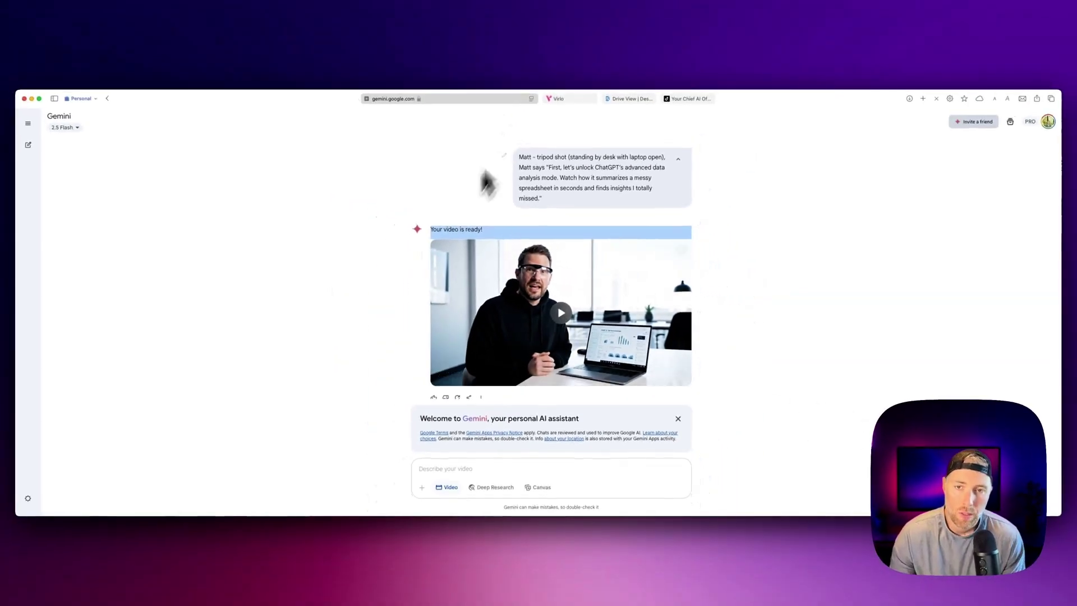
Step: Return to Virlo and append the line "give me 20 seven" to the end of the AI Vlogs prompt
click(582, 100)
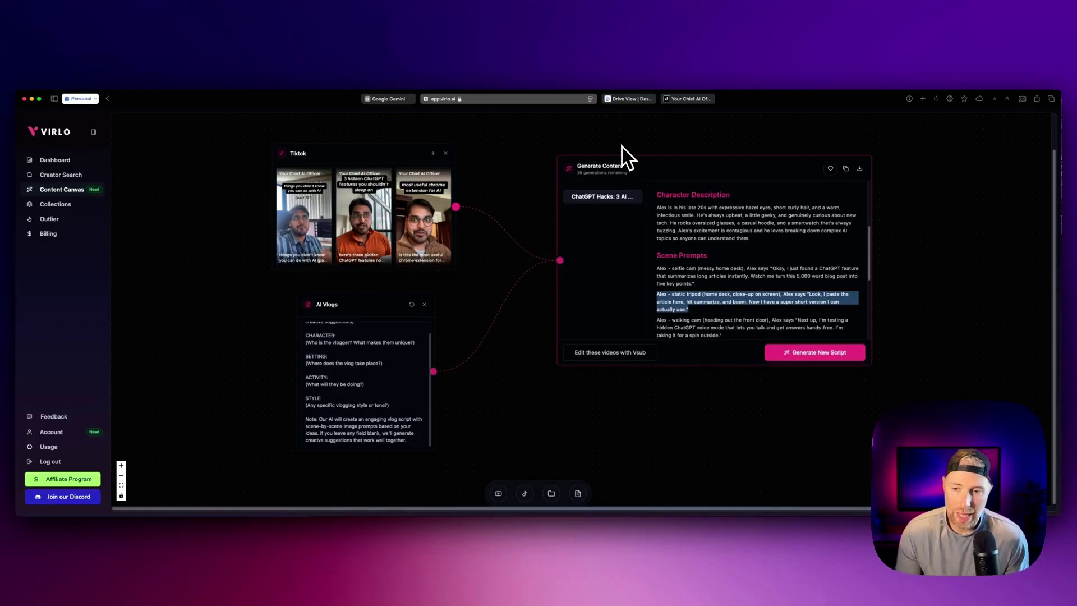
scroll(724, 263, down, 10)
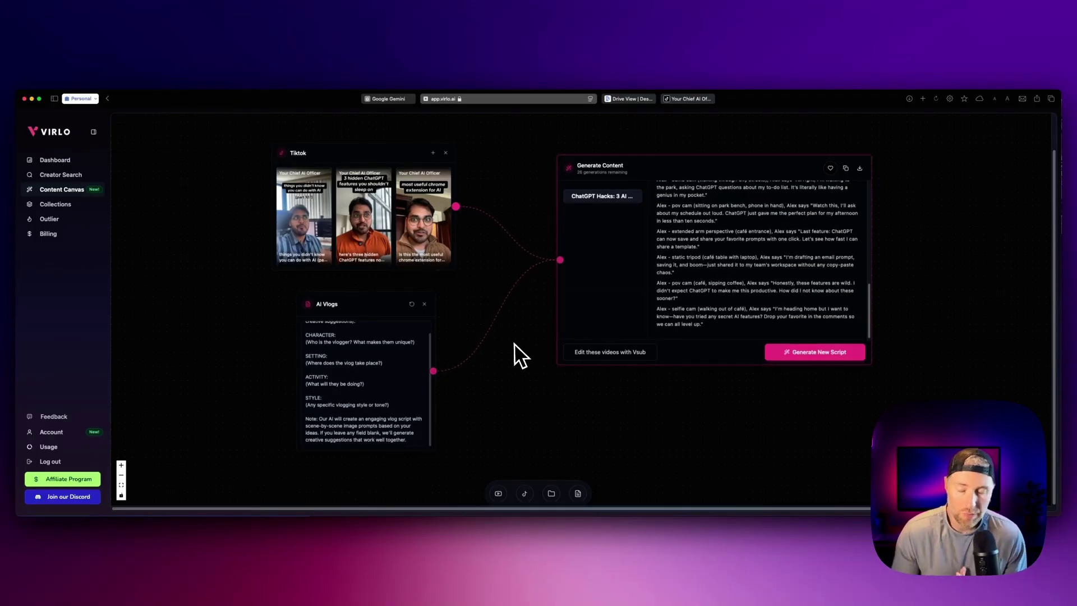
click(368, 365)
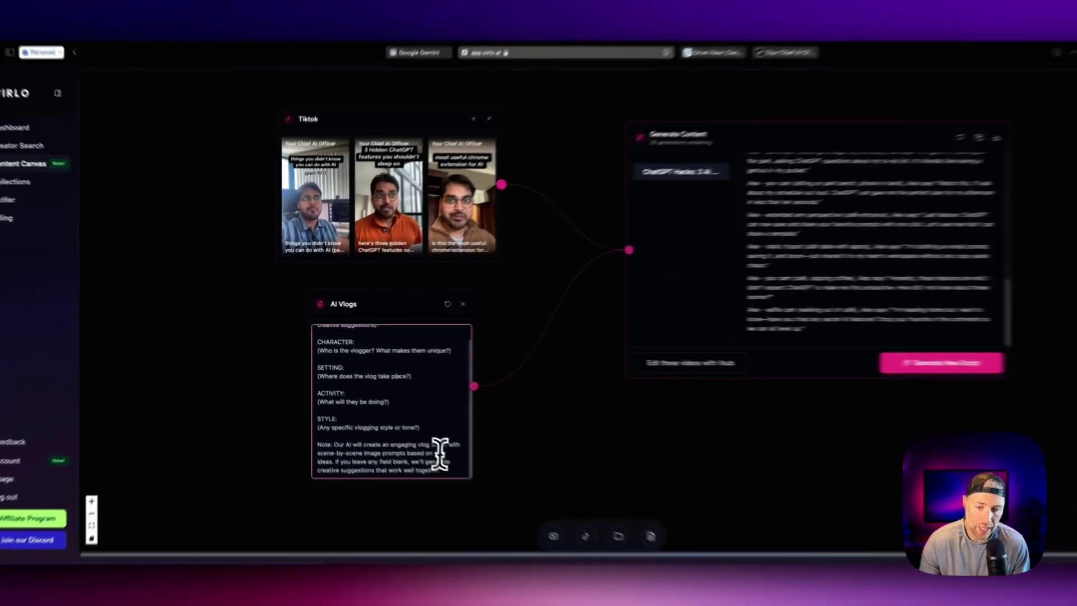
click(418, 440)
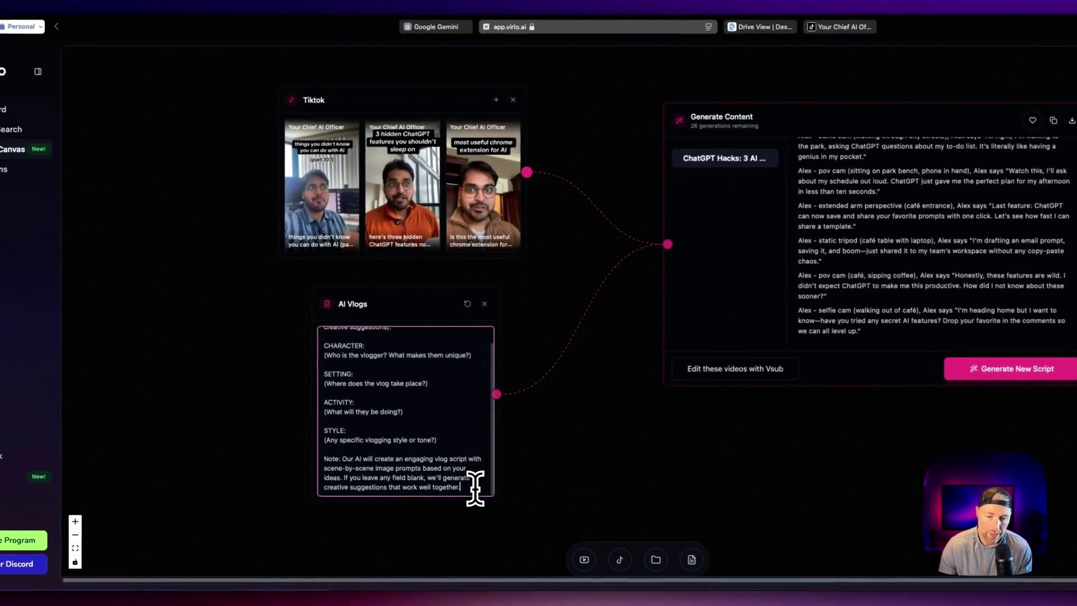
key(Return)
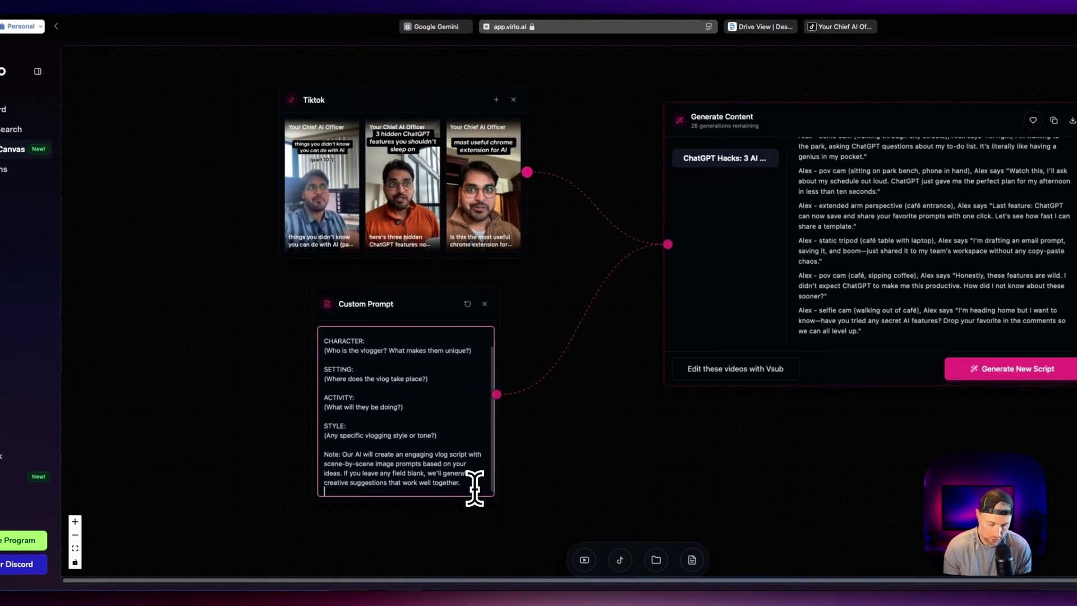
text(give me 20 seven)
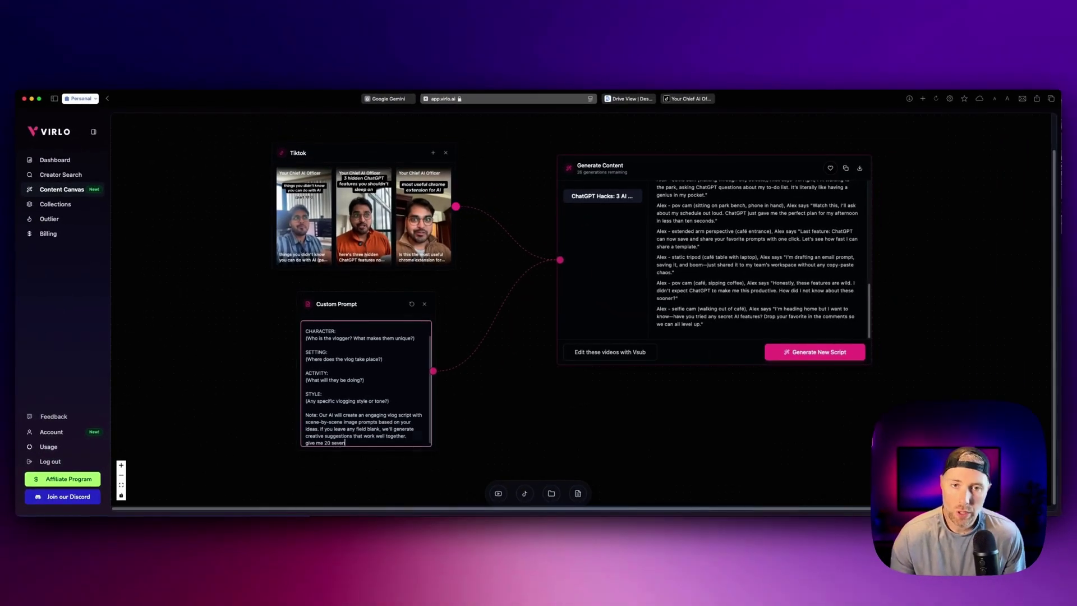
click(397, 100)
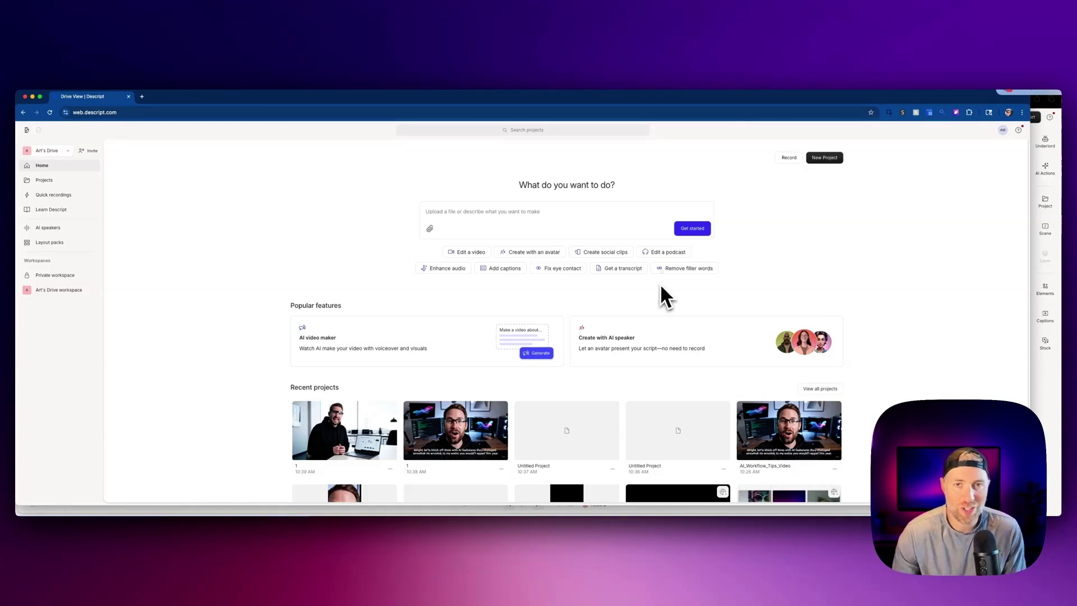
Step: Switch to Descript, create a new video project, and import AI_Workflow_Tips_Video.mp4 with automatic transcription language
click(825, 157)
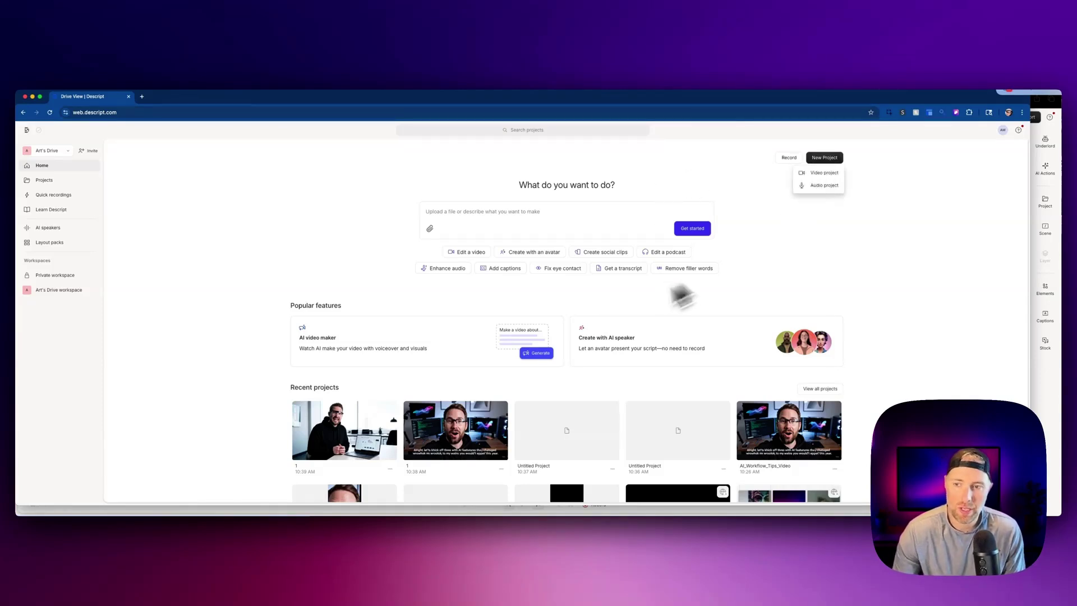
click(823, 172)
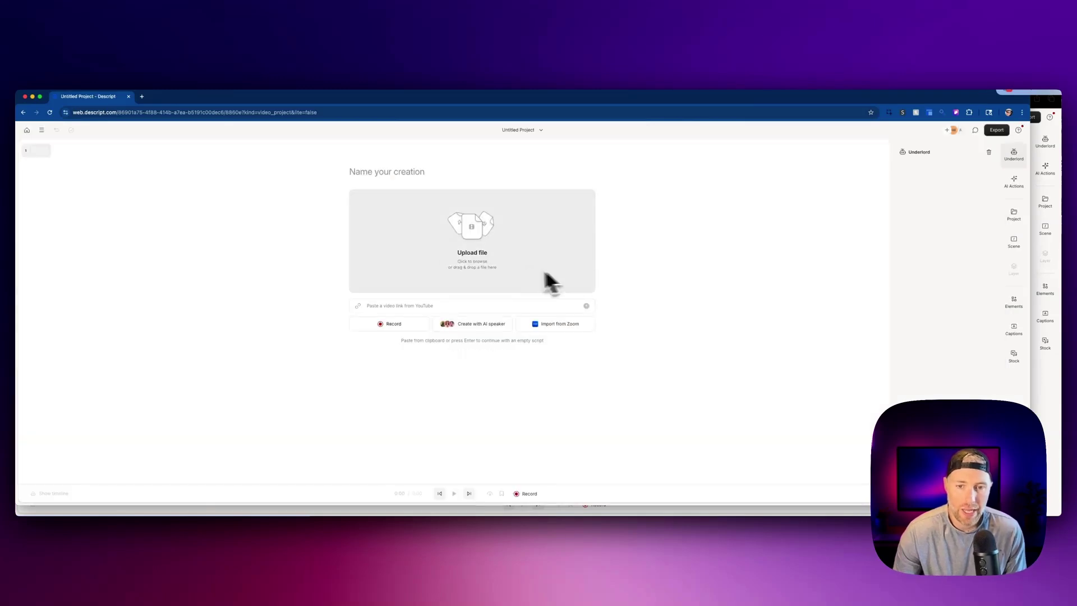
click(510, 272)
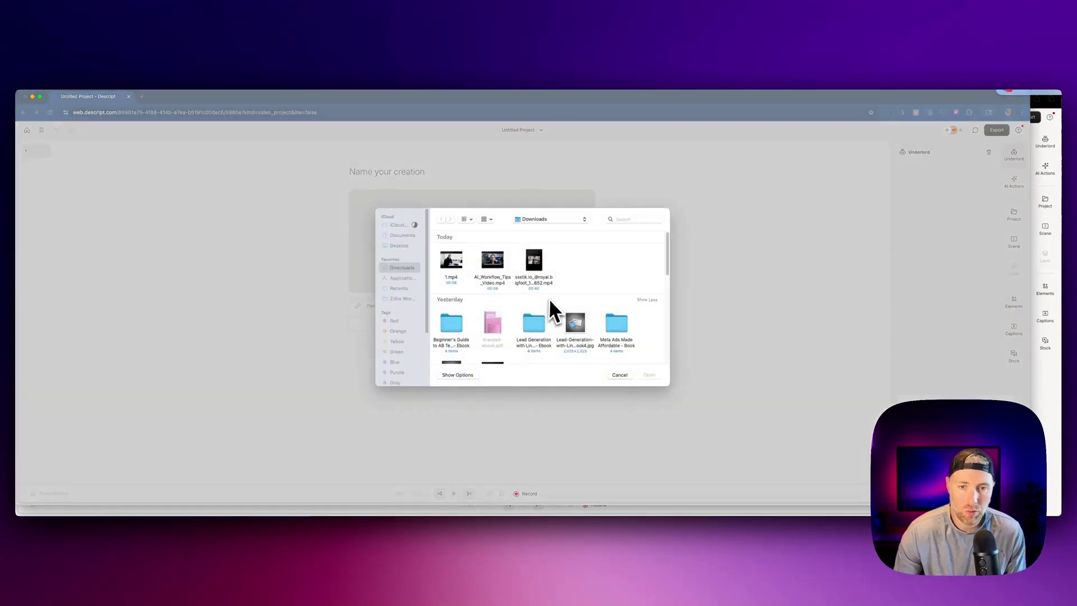
click(493, 264)
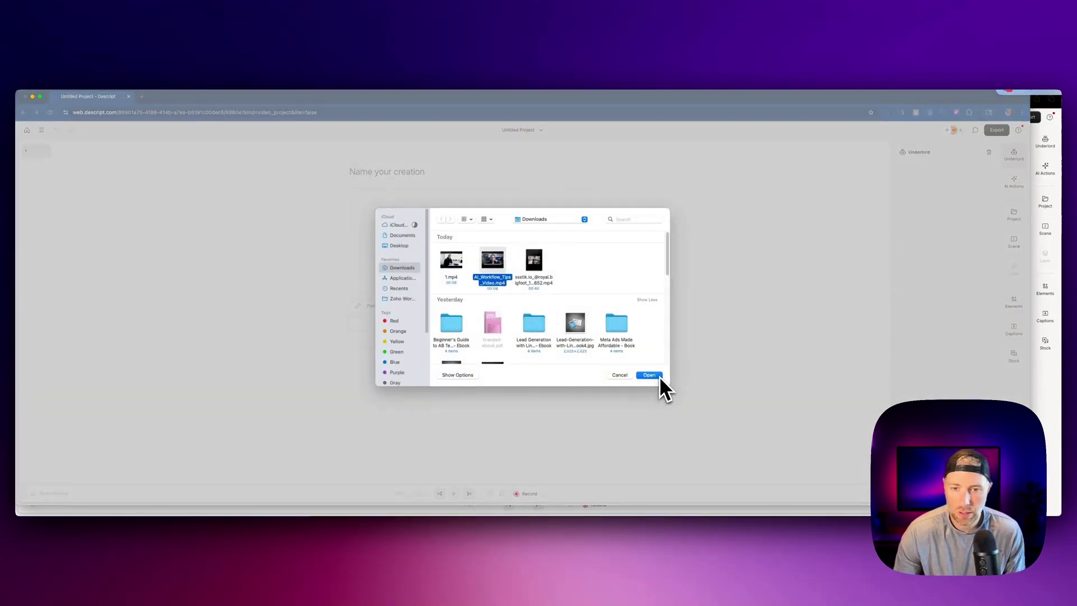
click(649, 374)
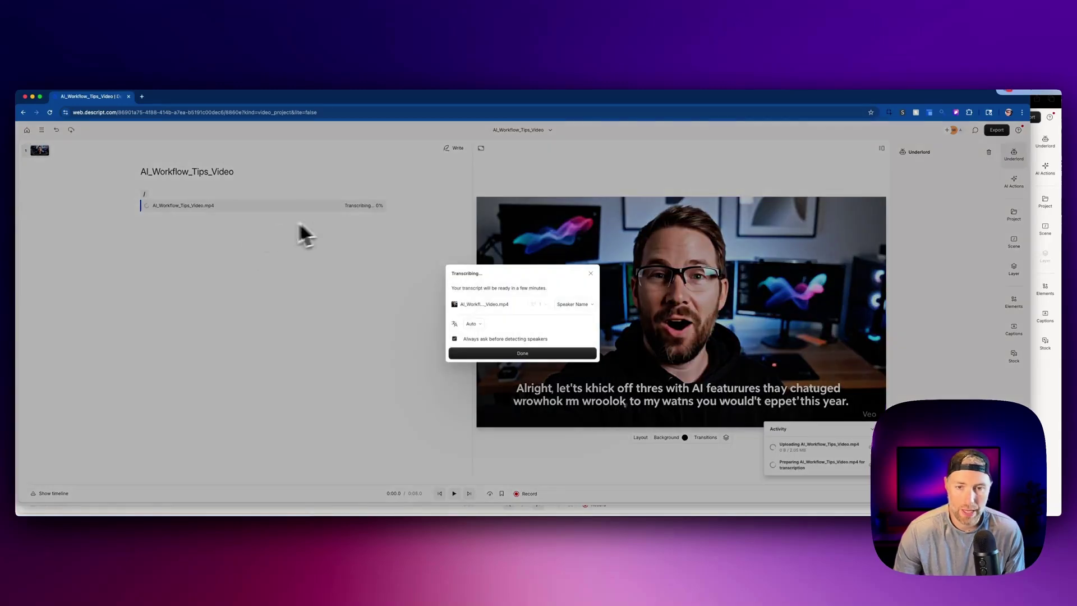
click(513, 353)
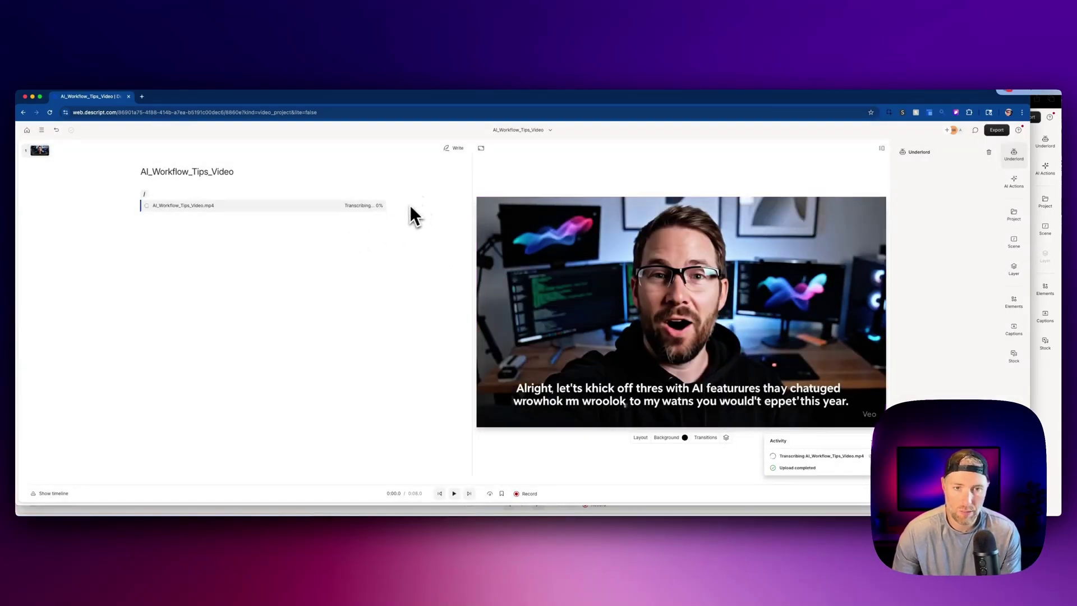
Step: Add 1.mp4 from the Downloads folder as a second scene below the first clip, keeping Auto as the transcription language
click(228, 228)
key(Return)
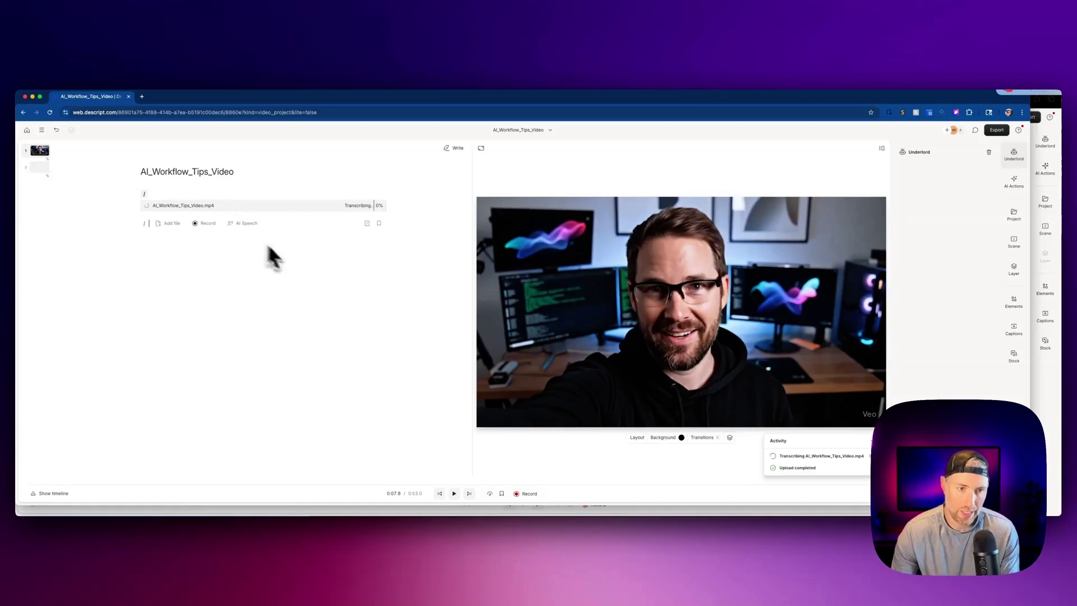
click(170, 224)
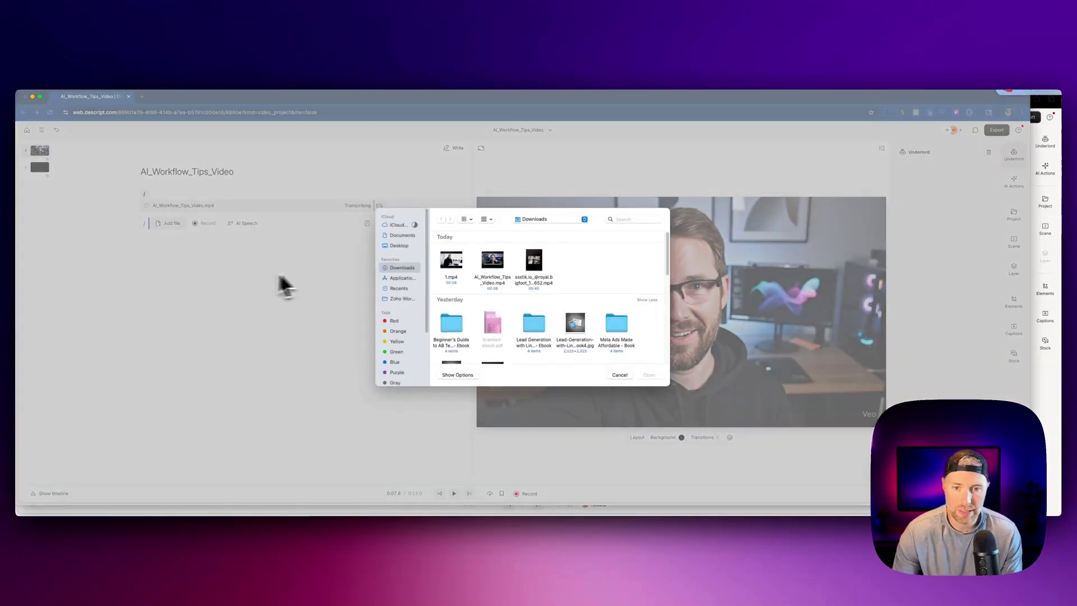
double_click(450, 277)
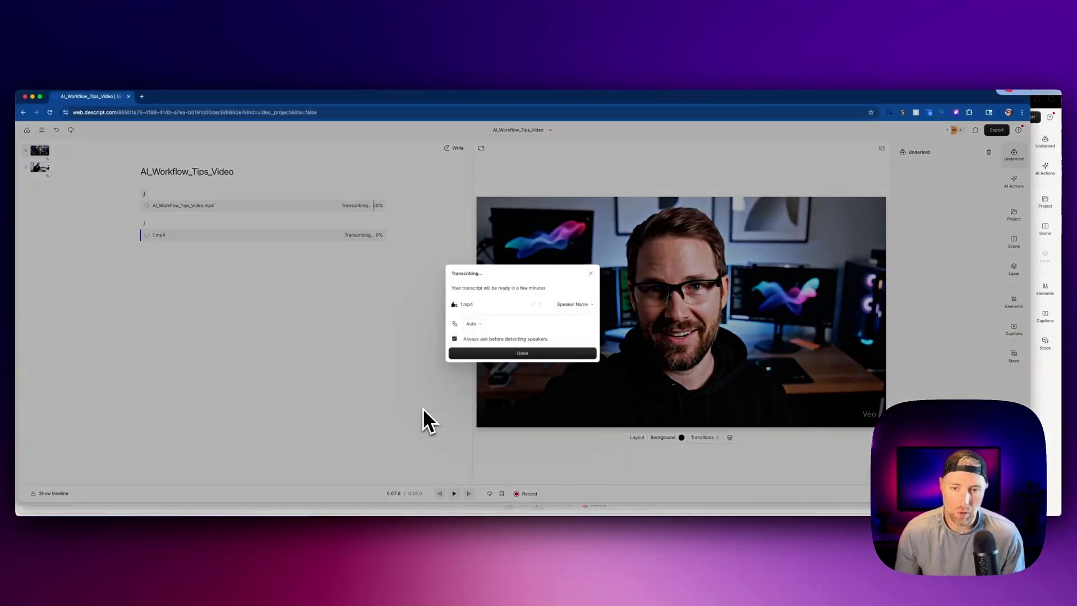
click(520, 354)
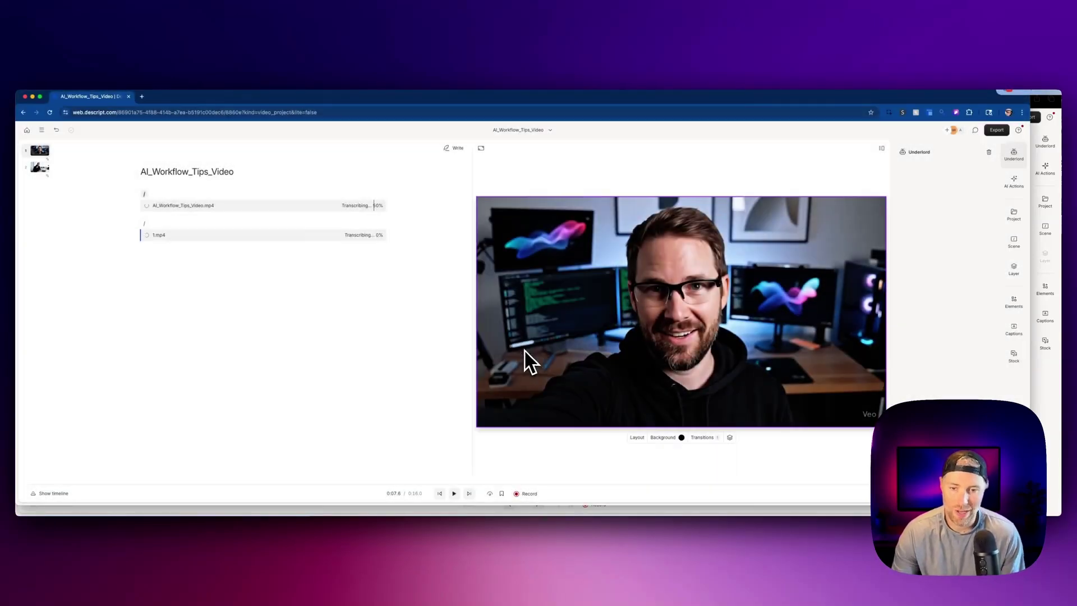
Step: Preview the opening seconds of the first clip, and change the composition to a vertical portrait format
click(454, 493)
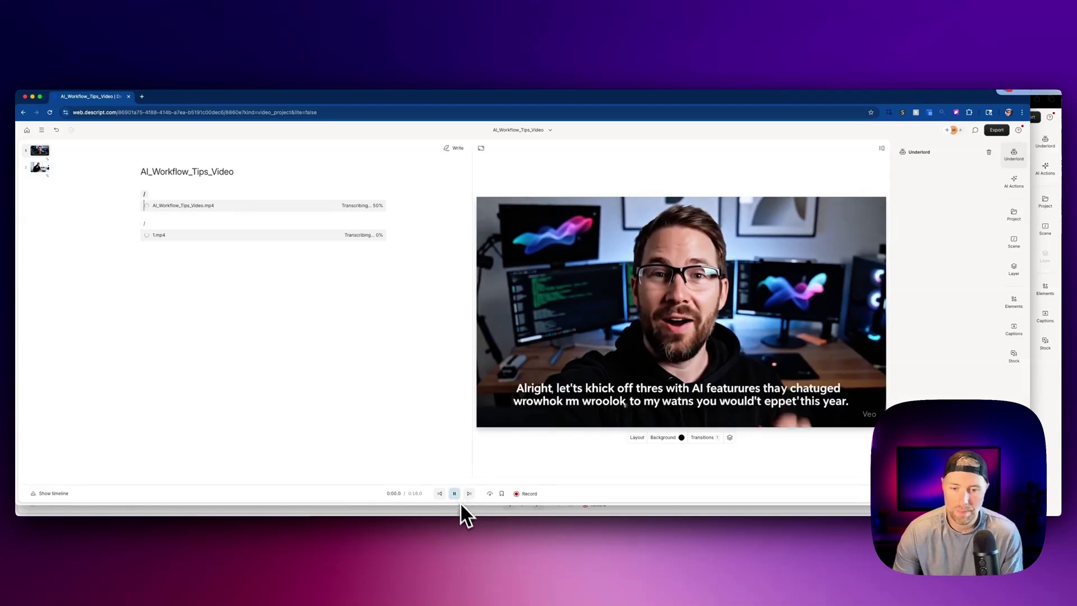
click(454, 493)
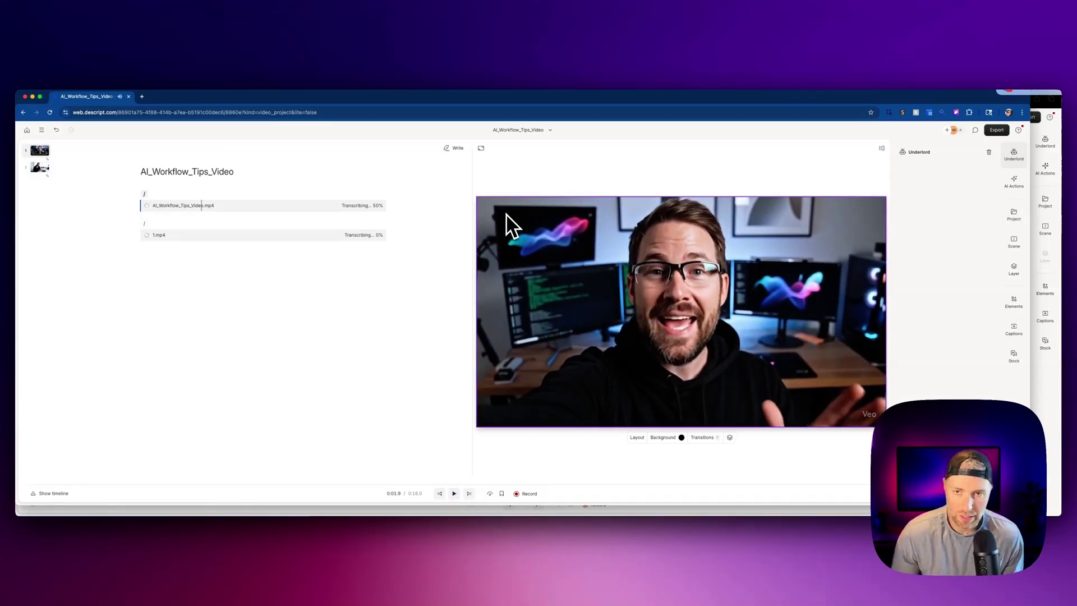
click(481, 149)
click(503, 181)
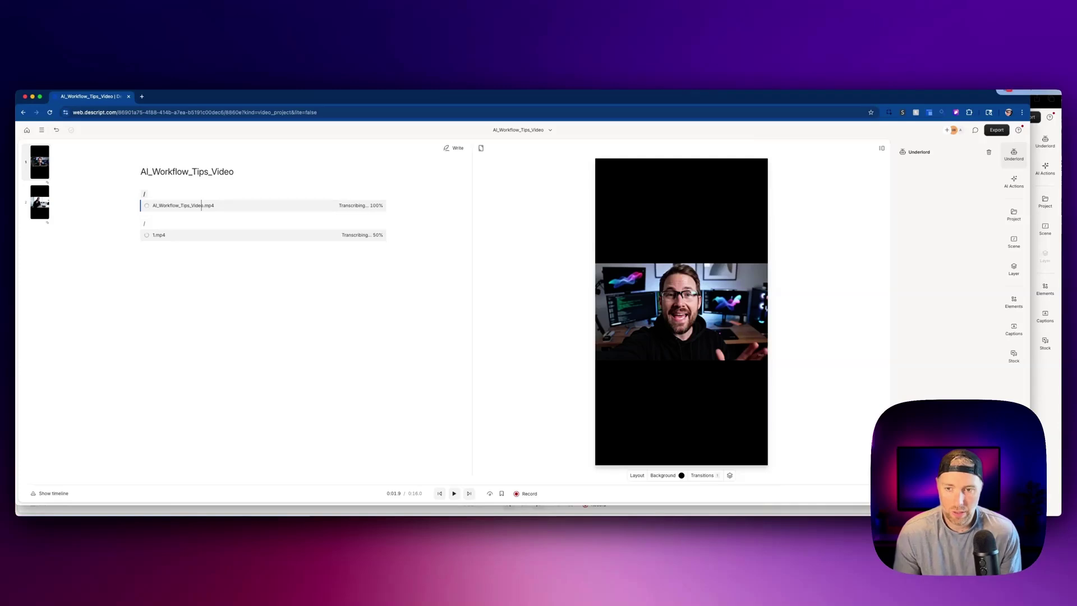
Step: Position the first scene's selfie clip with Fill scene editor so it covers the vertical frame
click(636, 476)
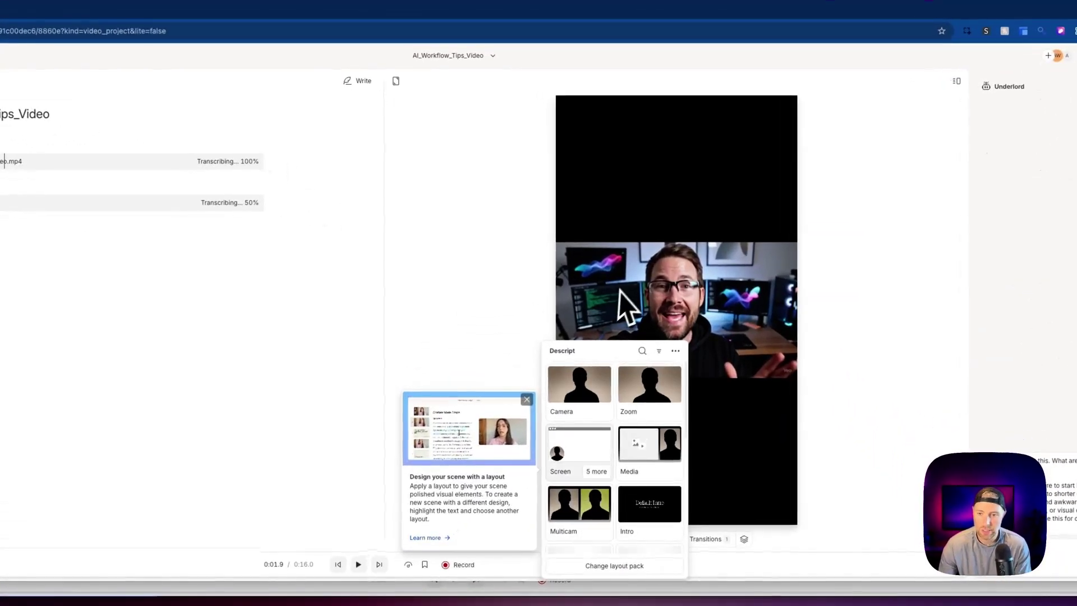
click(624, 286)
click(586, 231)
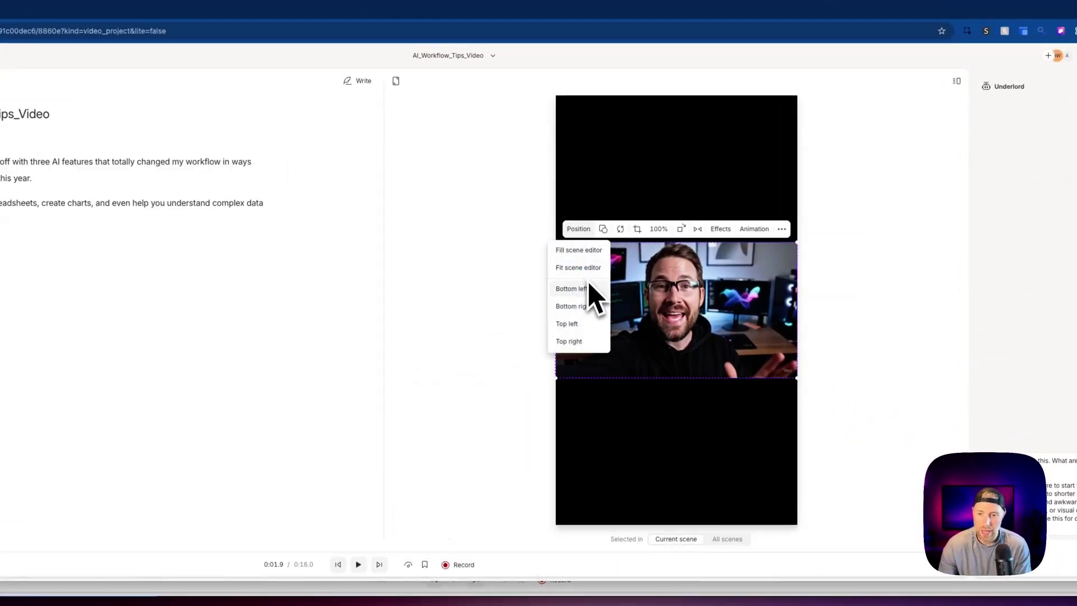
click(581, 255)
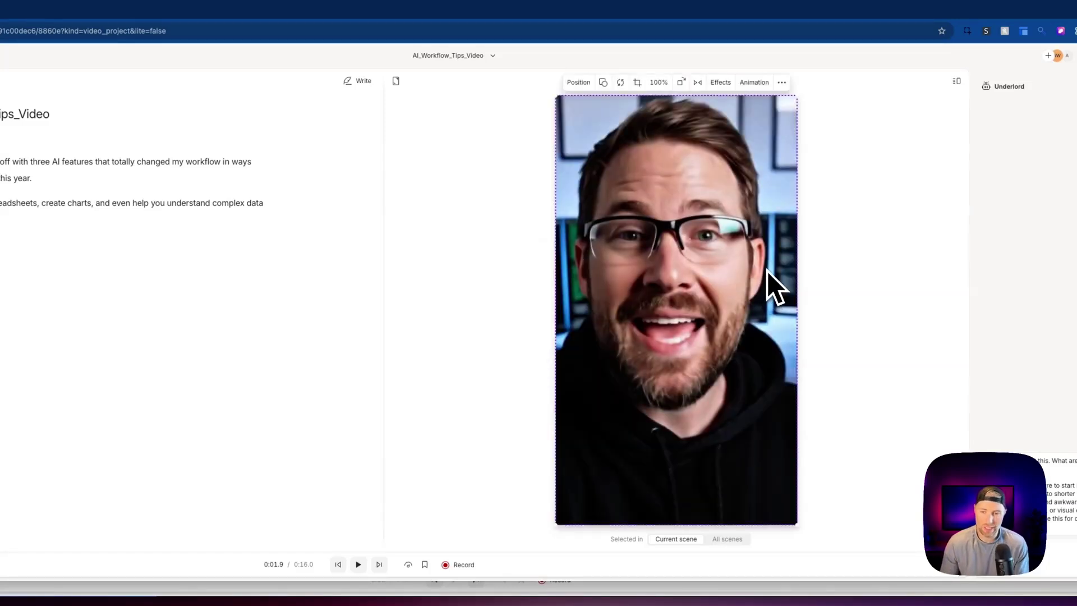
Step: Play ahead to the second scene, and position its laptop clip with Fill scene editor to cover the vertical frame
click(358, 564)
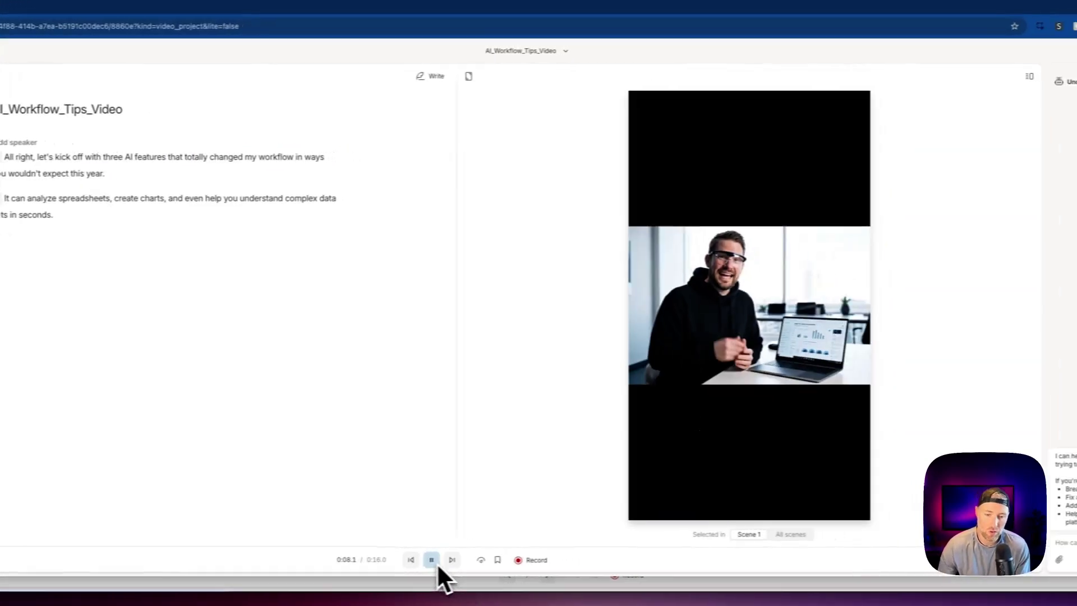
click(430, 562)
click(658, 297)
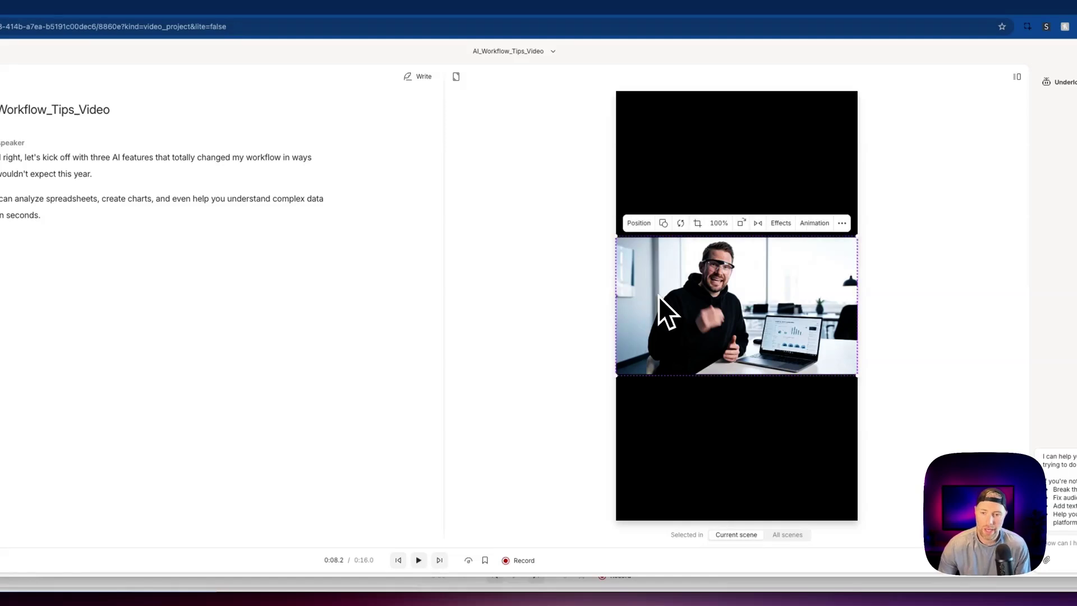
right_click(658, 297)
click(567, 229)
click(567, 228)
click(554, 252)
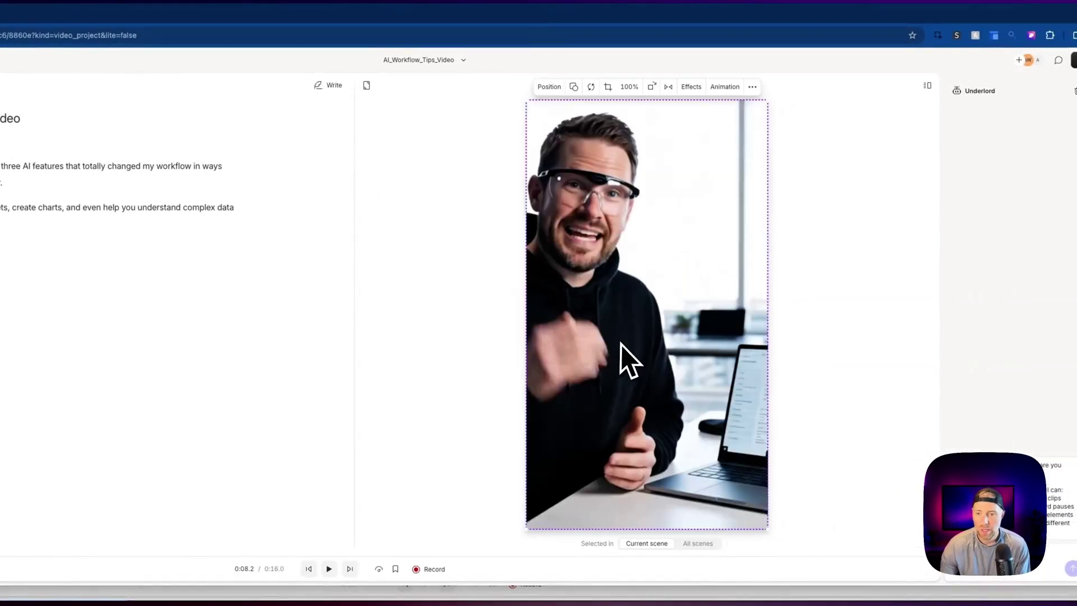
mouse_move(620, 344)
mouse_down()
mouse_move(646, 342)
mouse_move(610, 342)
mouse_up()
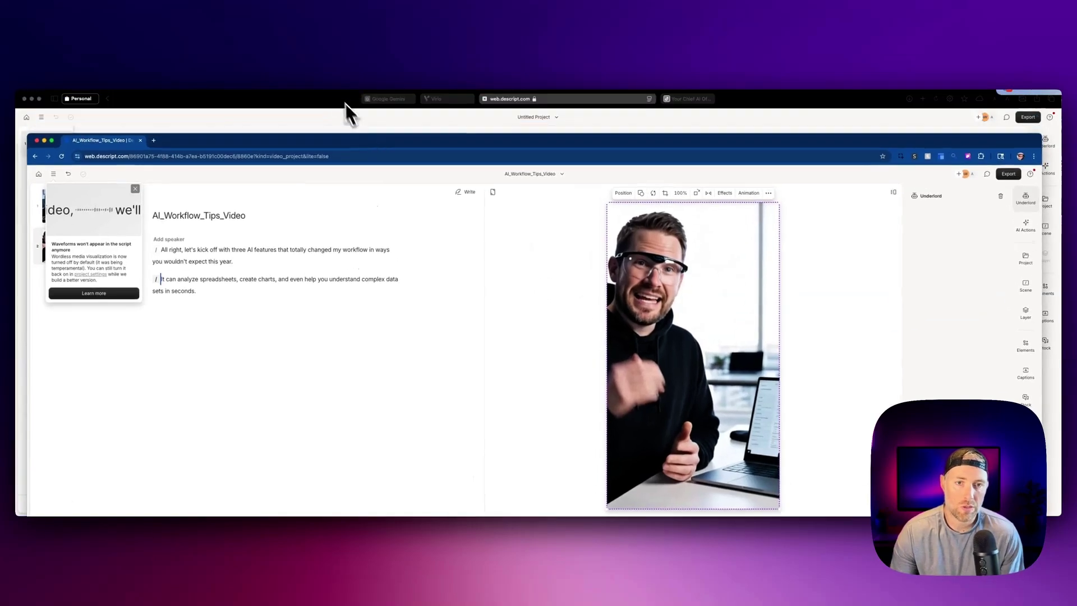
Step: Switch back to Virlo's Content Canvas showing the TikTok references, custom prompt and generated script
click(345, 103)
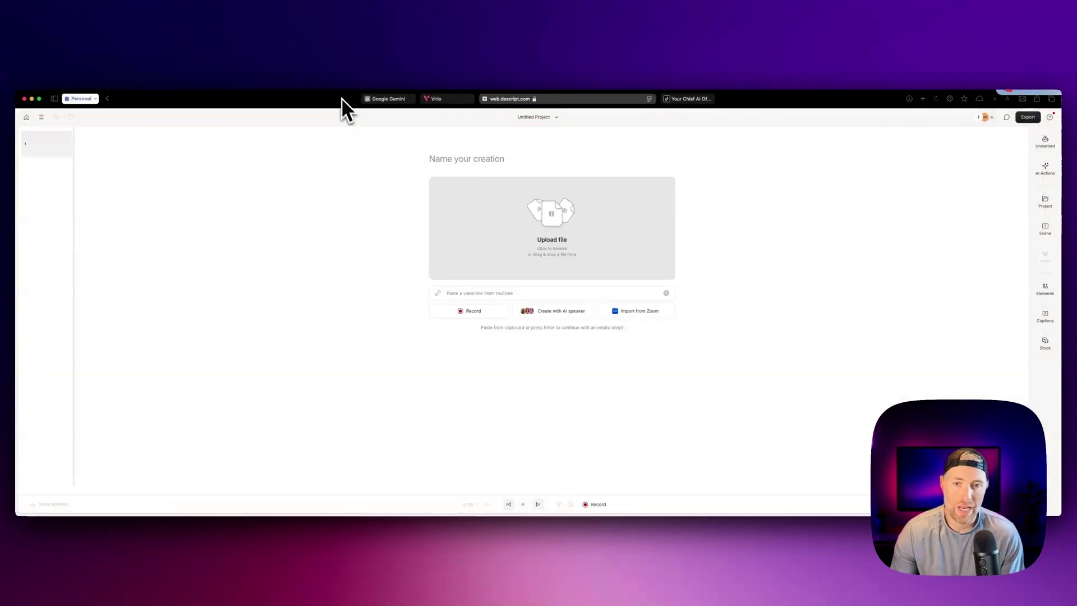
click(442, 101)
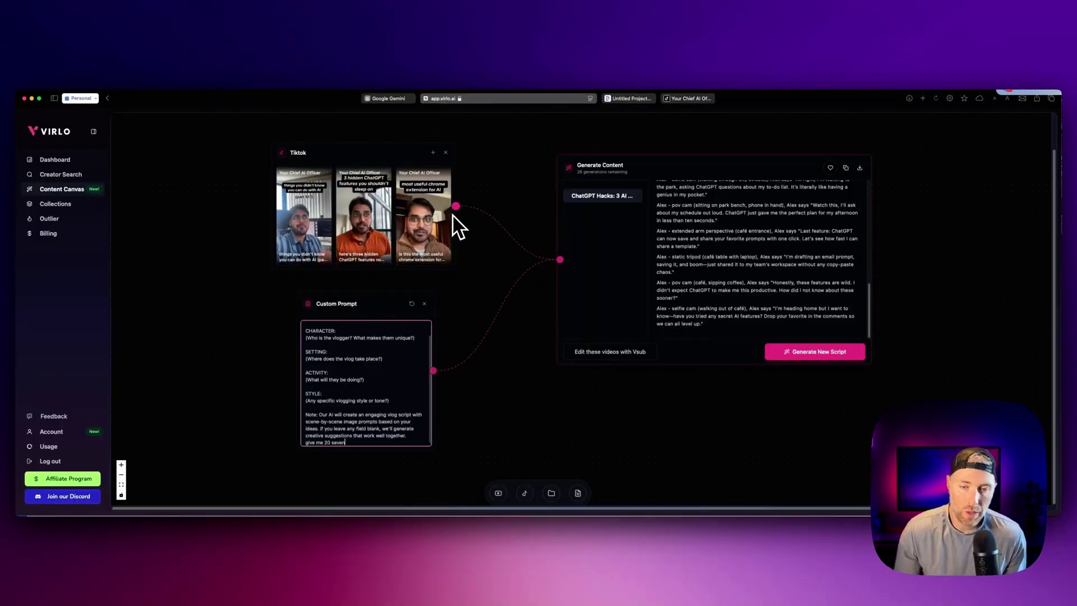